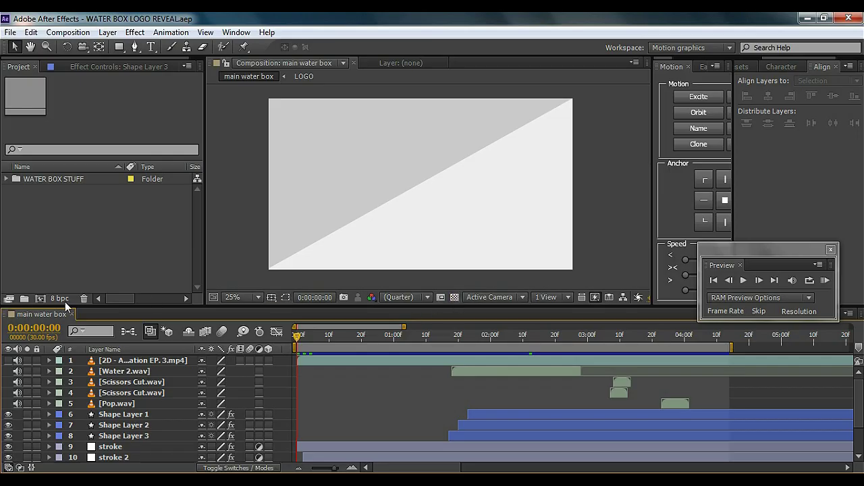
Create a 1920 x 1080 composition at 30 fps lasting 10 seconds and add an empty shape layer to it.
left_click(41, 299)
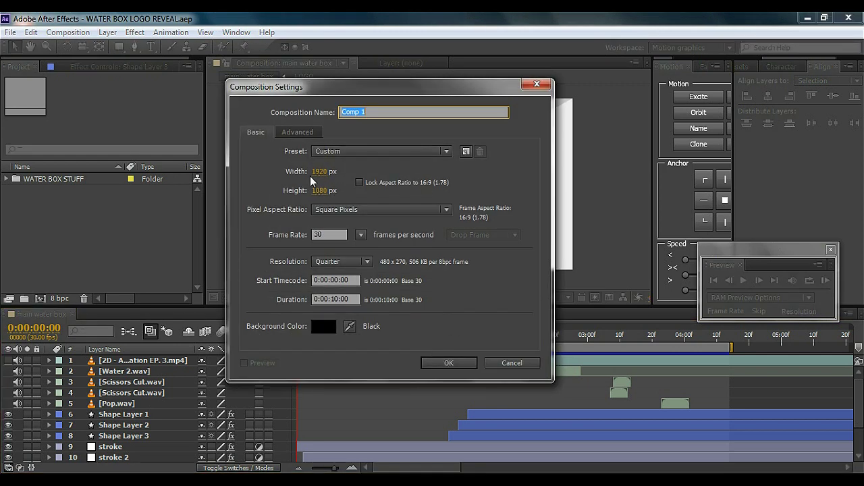
left_click(445, 363)
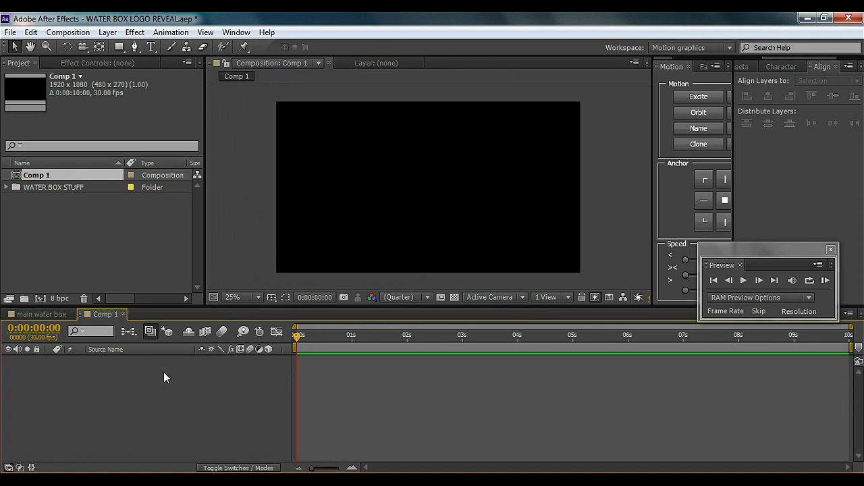
right_click(108, 388)
mouse_move(229, 260)
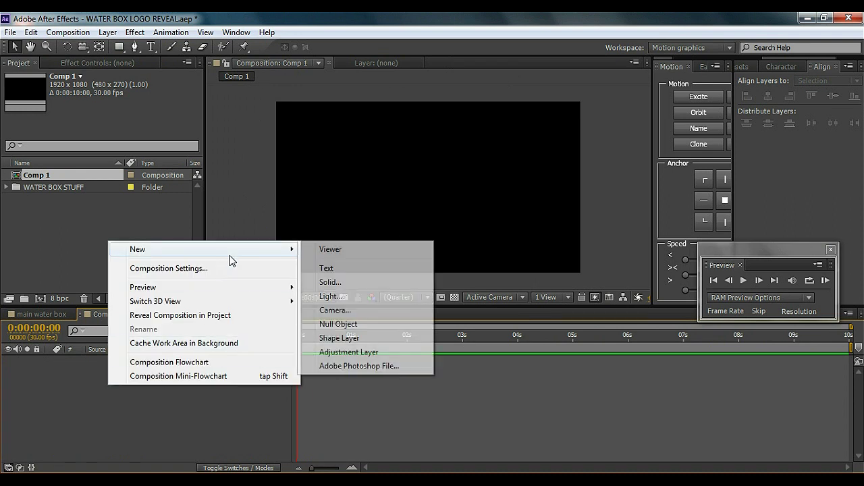
left_click(331, 338)
Draw an open curved path with the Pen tool from above the frame's upper-right corner, looping clockwise around the frame and ending near its centre.
left_click(134, 46)
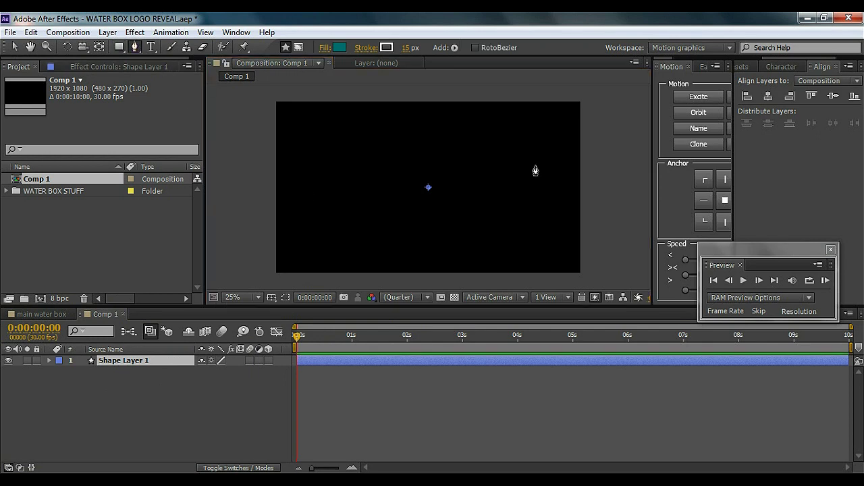
left_click(557, 89)
left_click_drag(552, 157, 543, 168)
left_click_drag(527, 214, 474, 236)
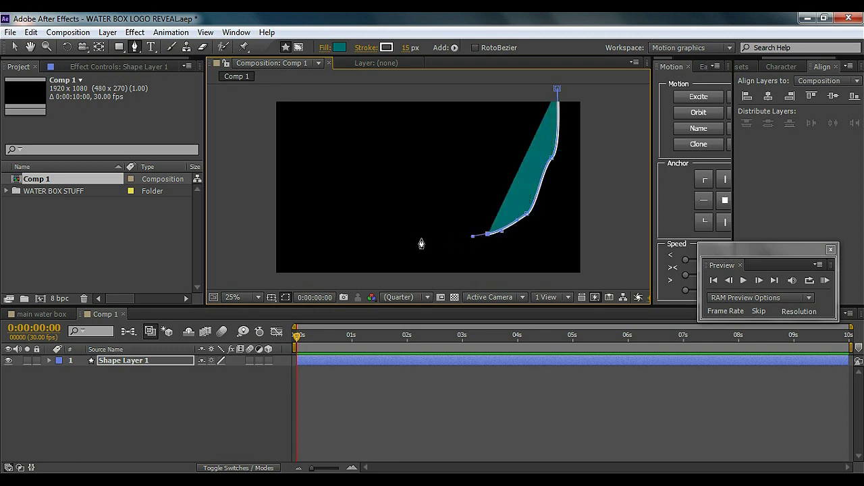
left_click_drag(405, 244, 435, 145)
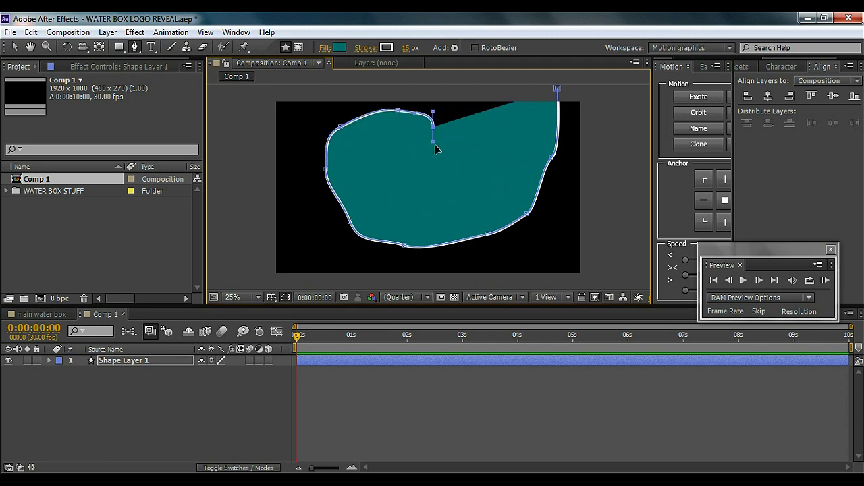
key("apostrophe")
left_click(429, 165)
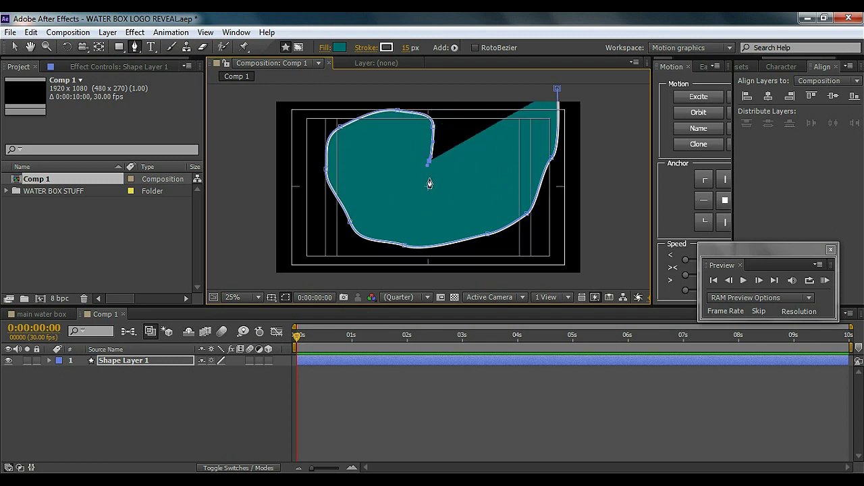
left_click_drag(427, 189, 429, 199)
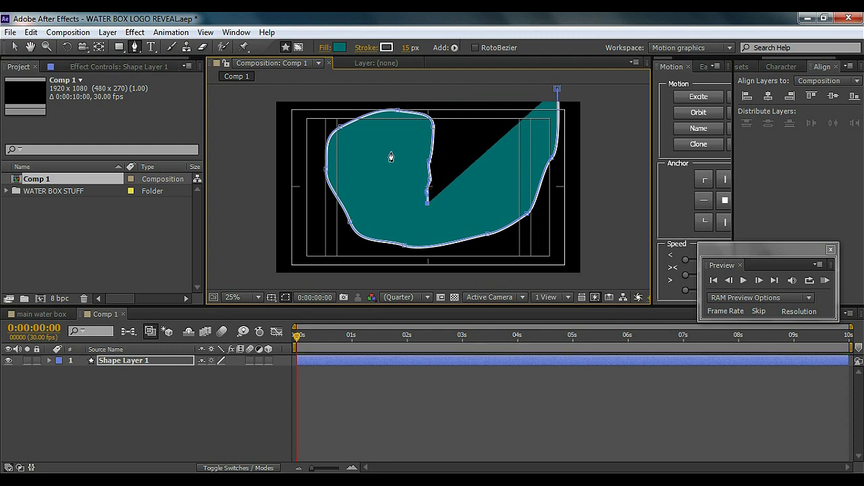
Set the path's fill to None so only the white 15 px stroke remains, and deselect the layer.
left_click(326, 49)
left_click(369, 214)
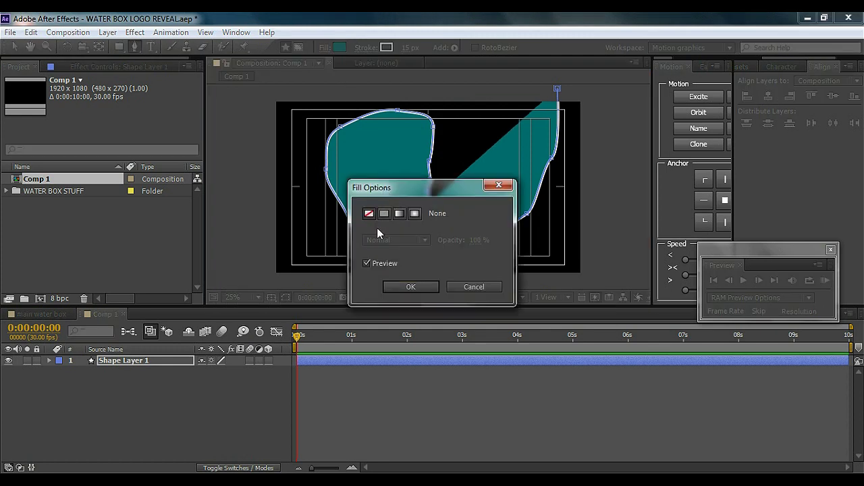
left_click(411, 287)
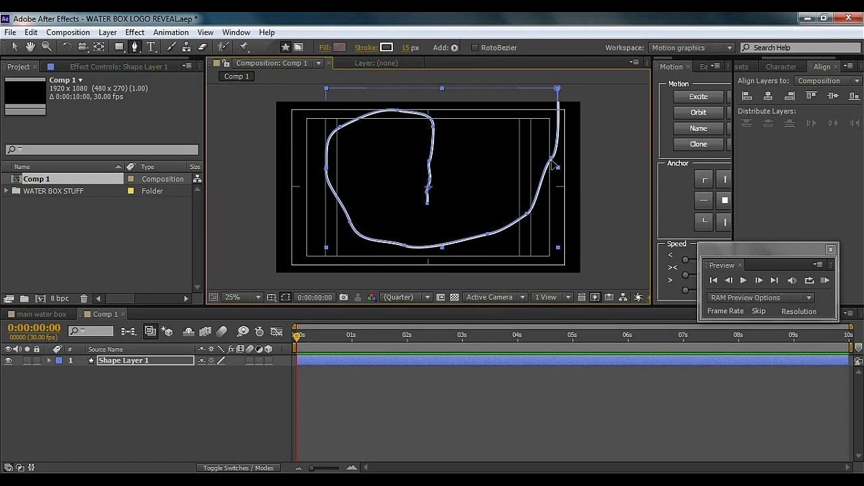
left_click(14, 46)
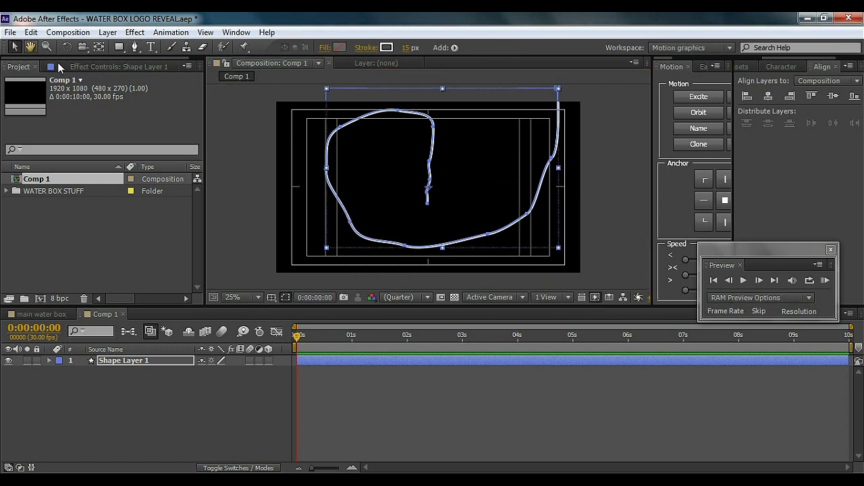
left_click(577, 133)
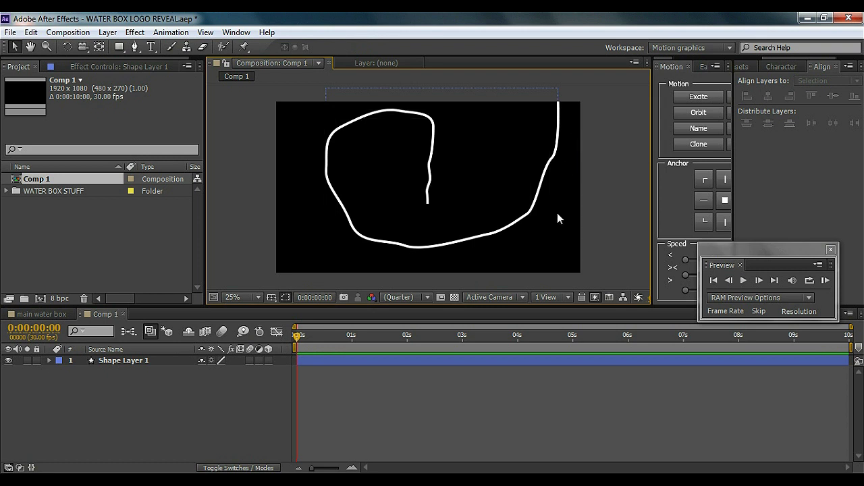
Scale the curved stroke up slightly so it fills more of the frame.
left_click(378, 241)
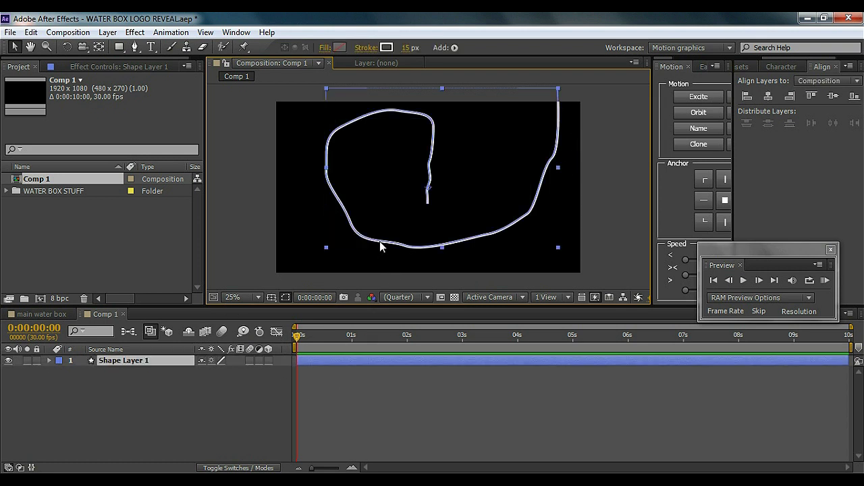
left_click(141, 362)
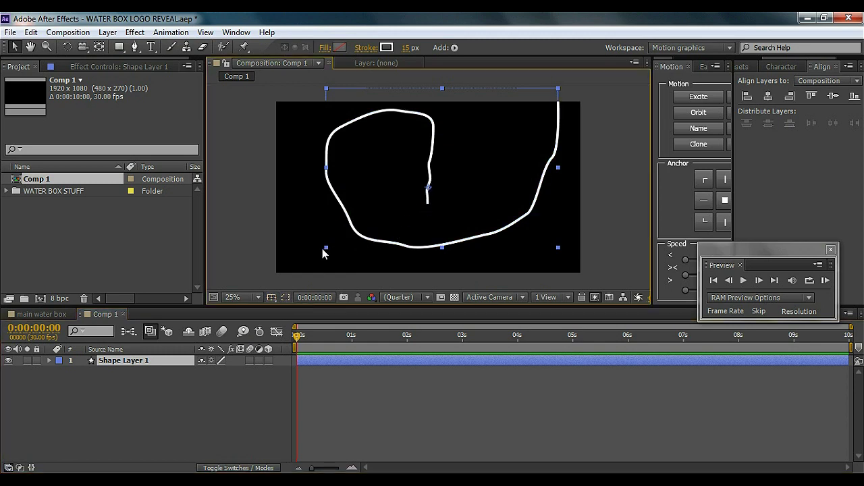
left_click_drag(322, 252, 318, 256)
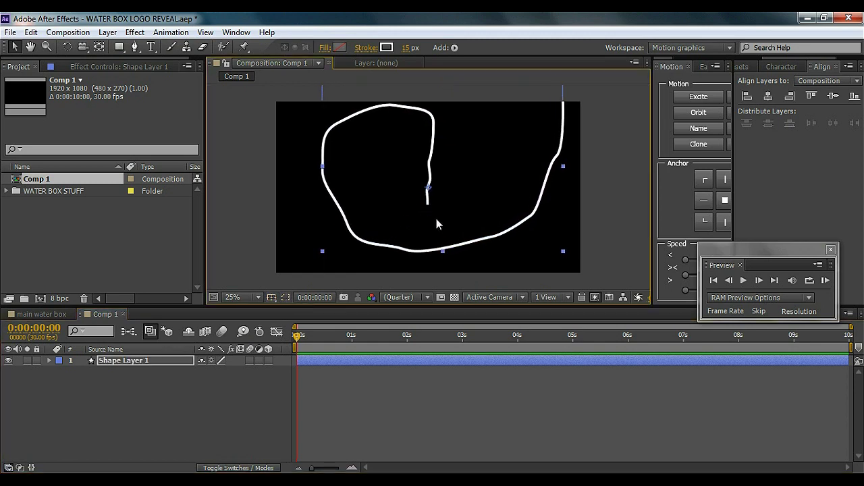
left_click(628, 235)
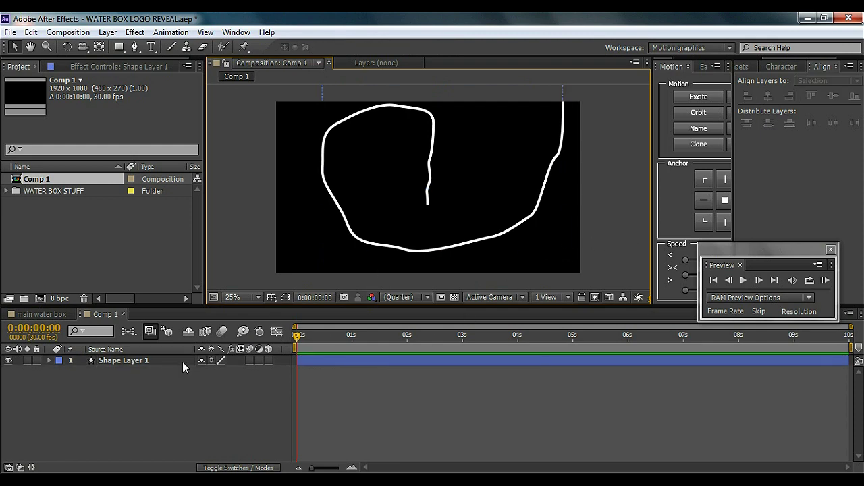
Add Trim Paths to Shape Layer 1 and set its End value to 0%.
left_click(159, 363)
left_click(455, 48)
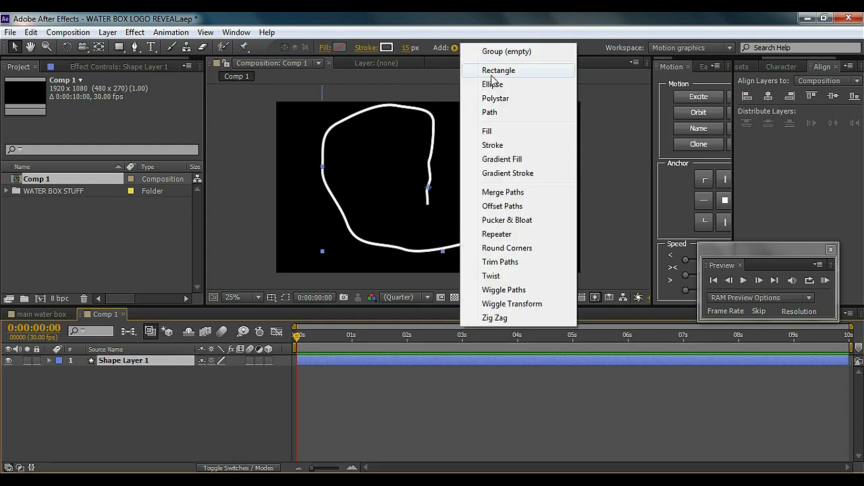
left_click(506, 263)
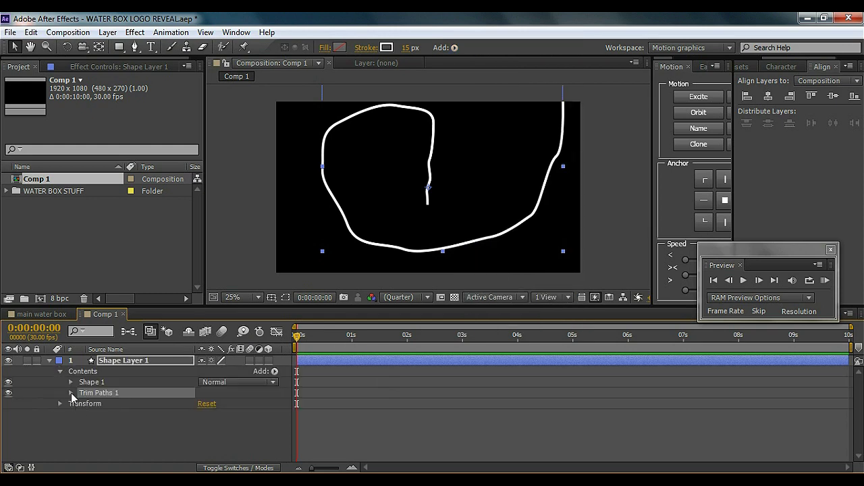
left_click(71, 394)
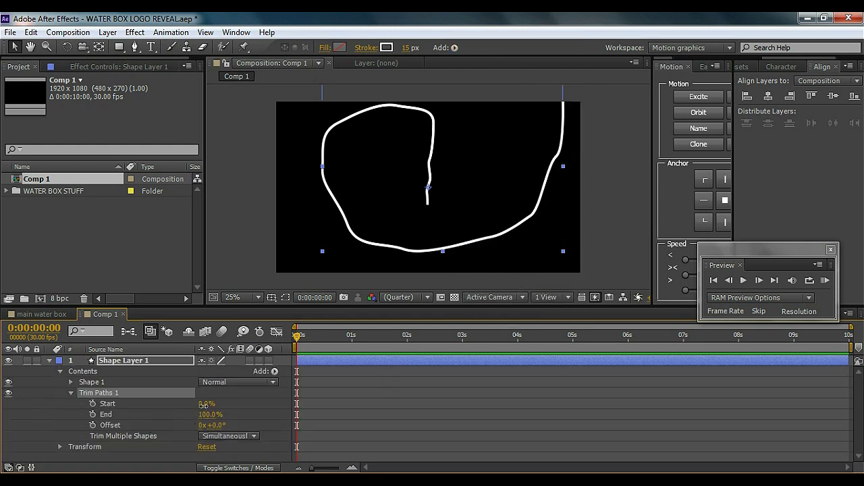
mouse_move(204, 405)
left_mouse_down()
mouse_move(244, 405)
mouse_move(212, 414)
mouse_move(203, 413)
mouse_move(250, 408)
mouse_move(143, 420)
left_mouse_up()
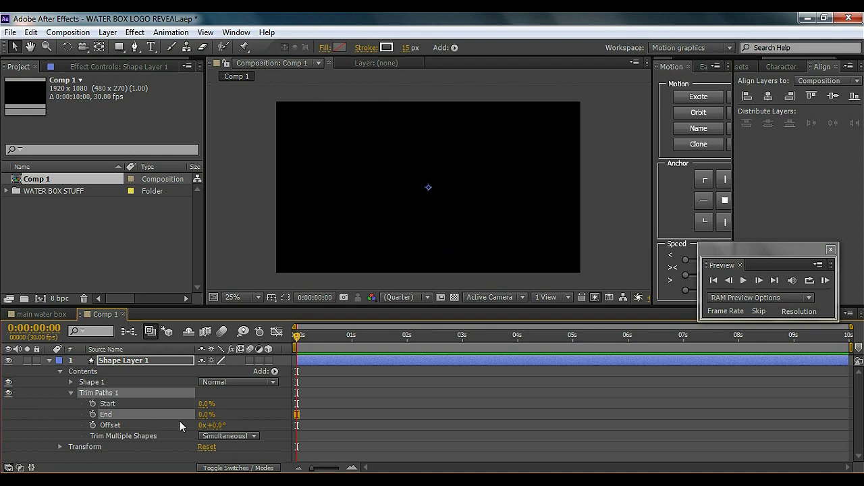
Keyframe the Trim Paths Start from 0% at 0:00:00:00 to 100% at 0:00:01:10.
left_click(92, 403)
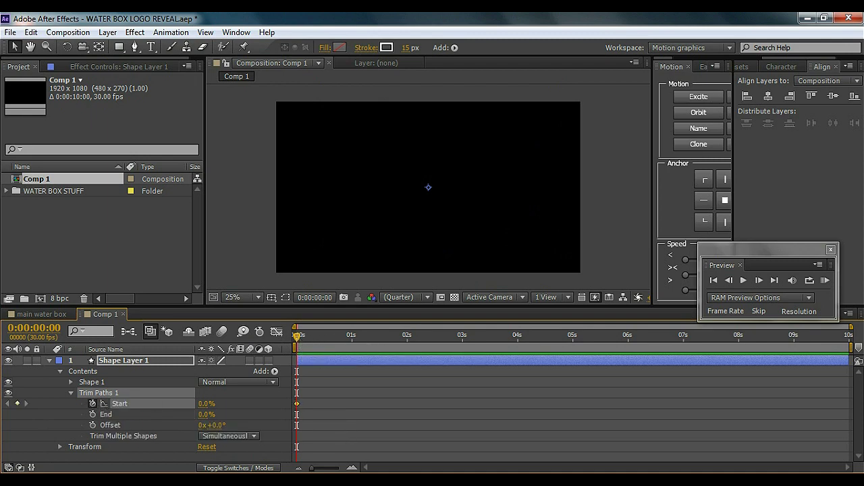
left_click_drag(850, 327, 419, 338)
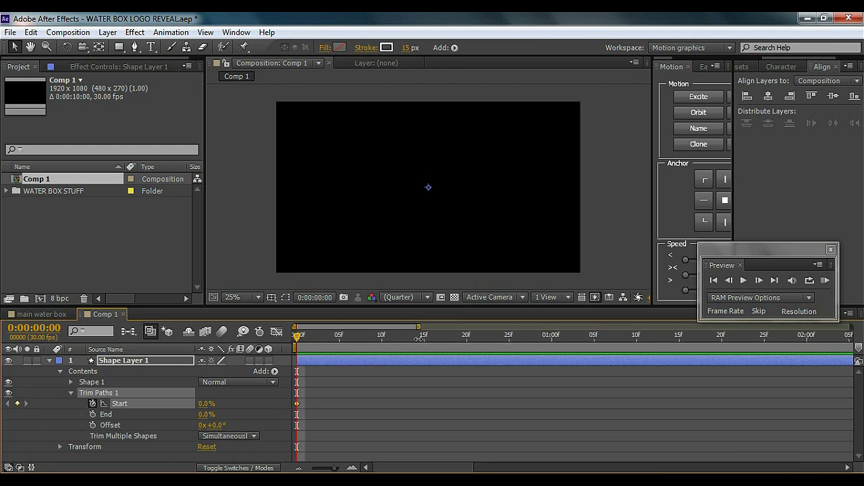
left_click(465, 336)
left_click_drag(468, 337, 637, 343)
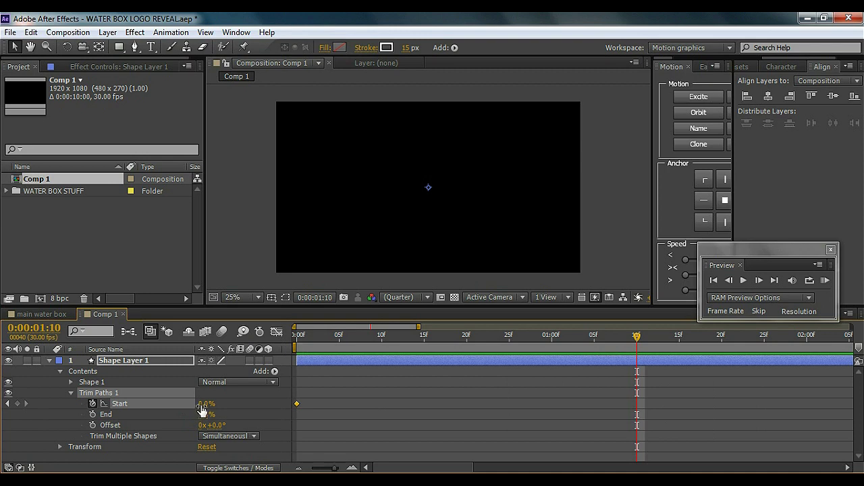
left_click_drag(202, 410, 400, 411)
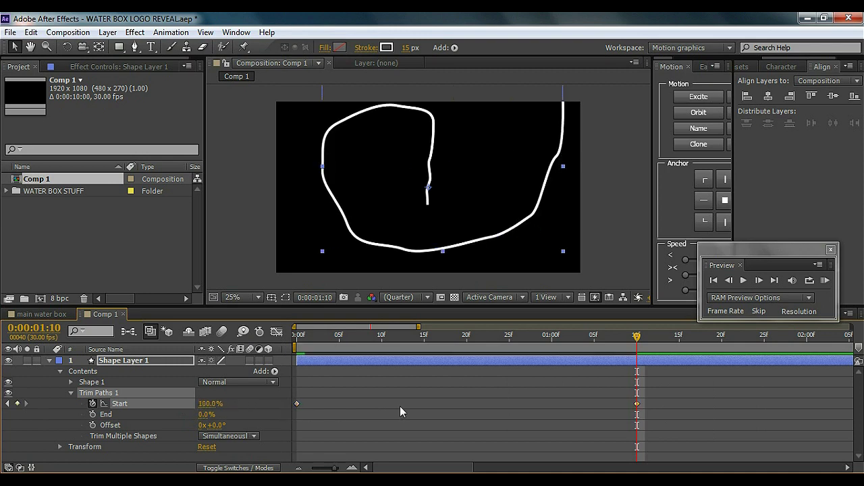
Keyframe the Trim Paths End from 0% at 0:00:00:03 to 100% at 0:00:01:13.
mouse_move(637, 342)
left_mouse_down()
mouse_move(322, 342)
mouse_move(312, 362)
left_mouse_up()
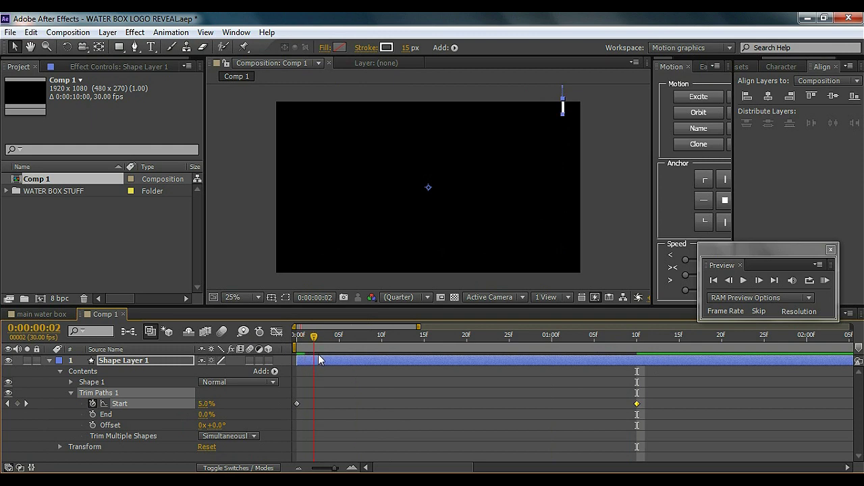
left_click_drag(319, 359, 322, 359)
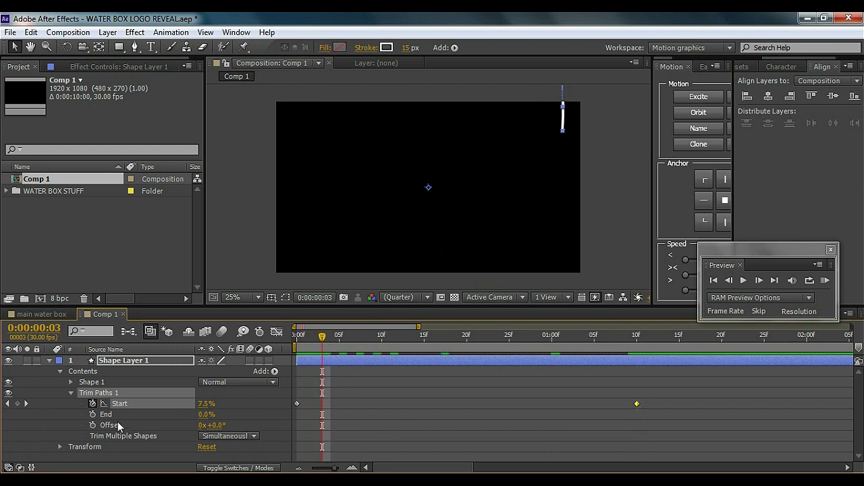
left_click(92, 414)
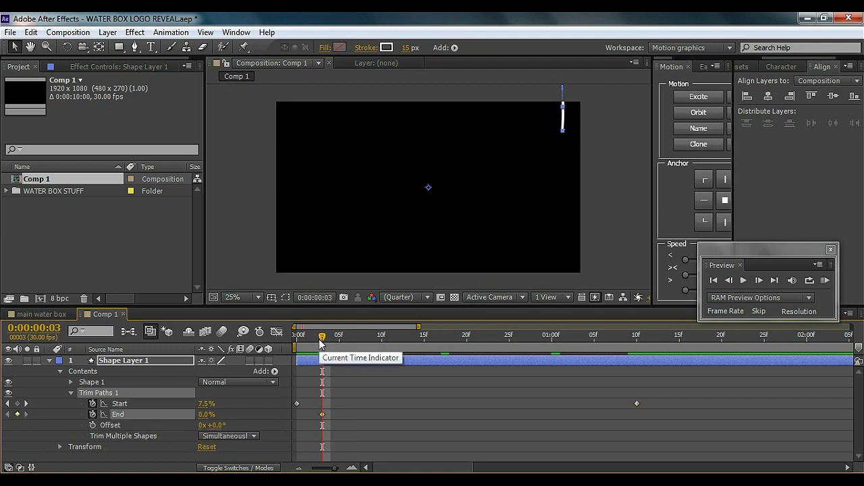
left_click_drag(321, 343, 644, 368)
key("Page_Down")
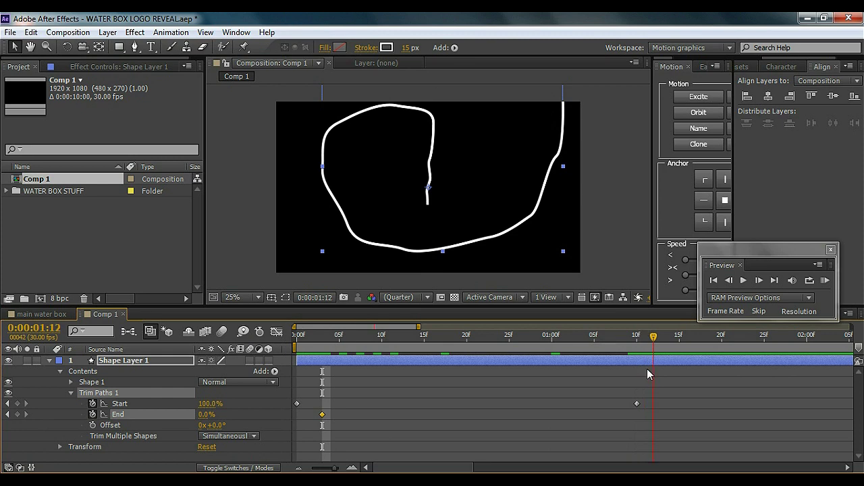
key("Page_Down")
left_click_drag(206, 422, 273, 418)
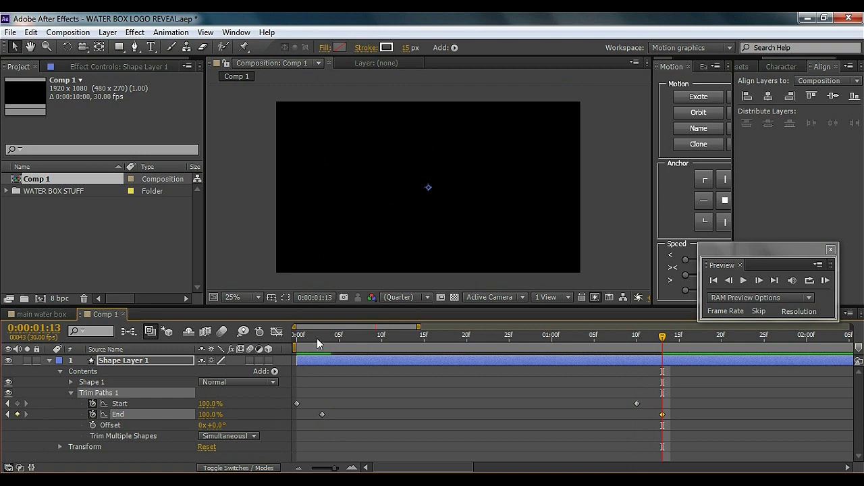
Shift both End keyframes one frame later, to 0:00:00:04 and 0:00:01:14, and collapse Shape Layer 1.
mouse_move(316, 339)
left_mouse_down()
mouse_move(302, 341)
mouse_move(550, 368)
mouse_move(619, 390)
mouse_move(317, 384)
left_mouse_up()
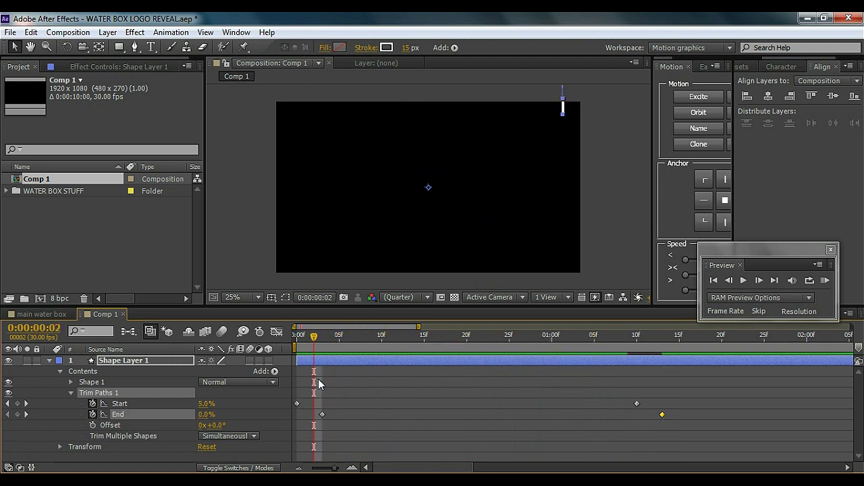
left_click(319, 429)
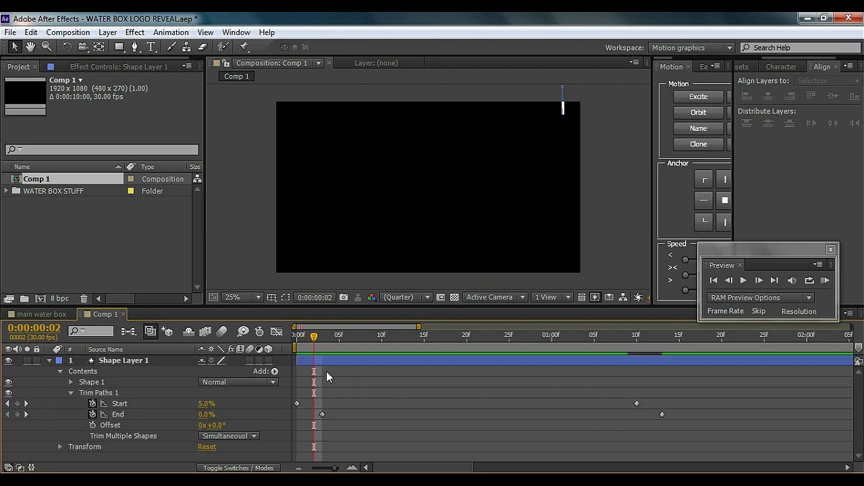
left_click_drag(342, 340, 356, 337)
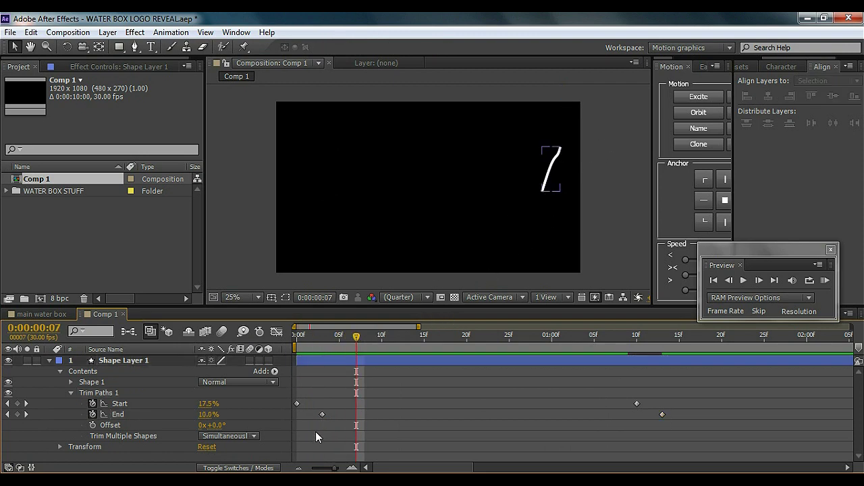
left_click_drag(315, 431, 667, 416)
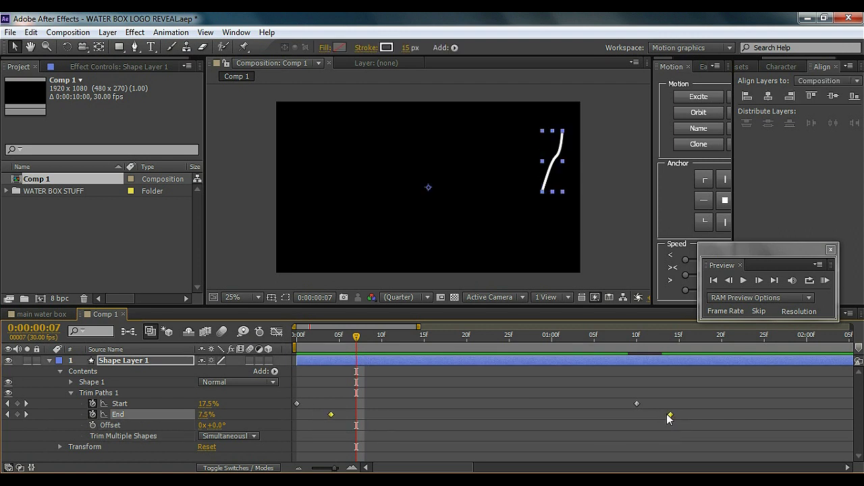
left_click(597, 199)
left_click(49, 361)
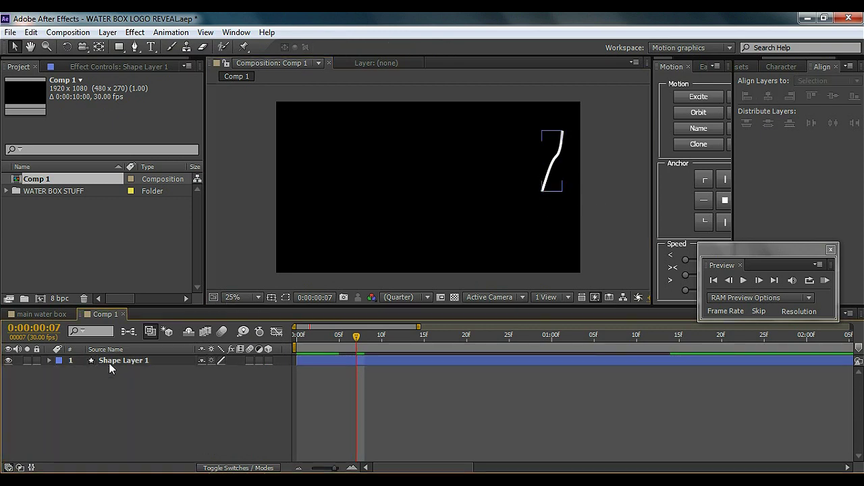
left_click(111, 362)
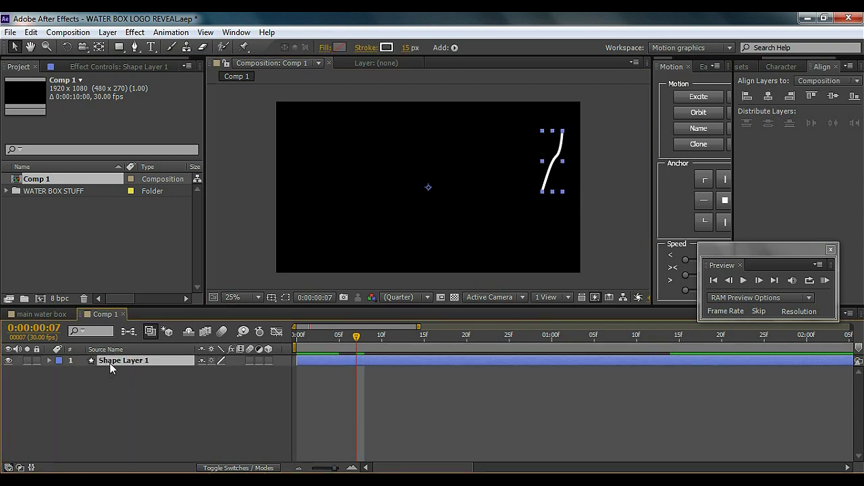
Duplicate Shape Layer 1 twice and order the stack as Shape Layer 1, Shape Layer 2, Shape Layer 3 downward.
key("ctrl+d")
key("ctrl+d")
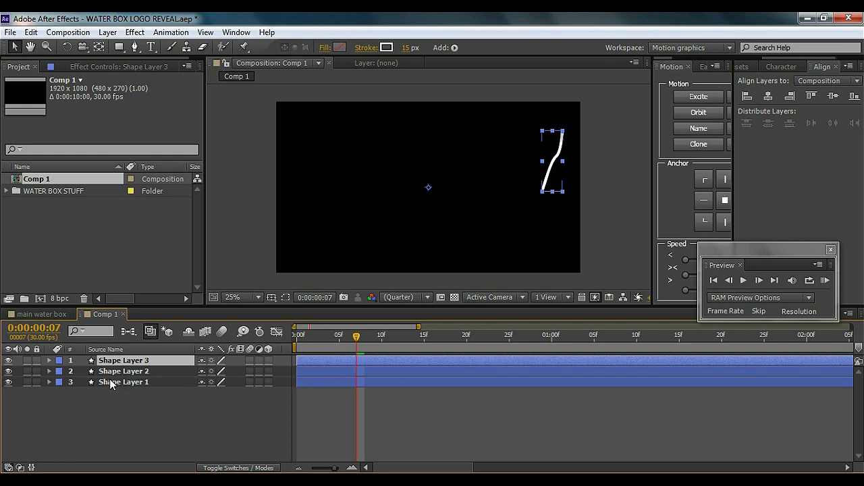
left_click_drag(116, 376, 115, 388)
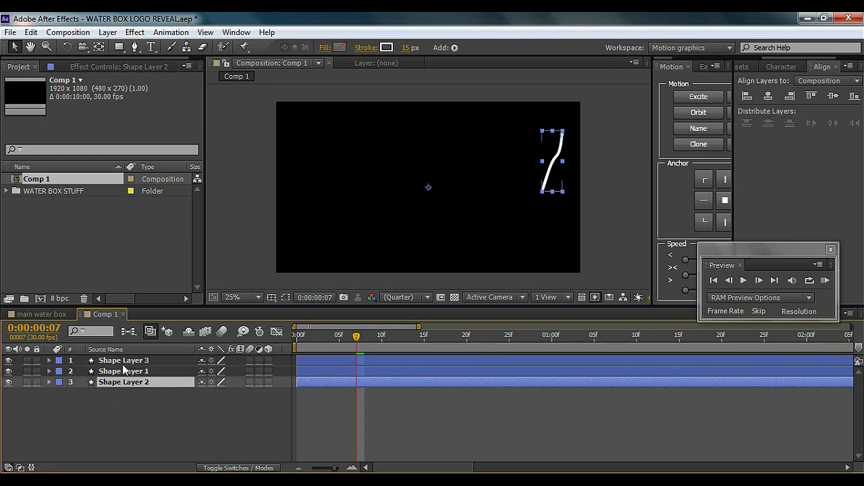
key("ctrl+shift+[")
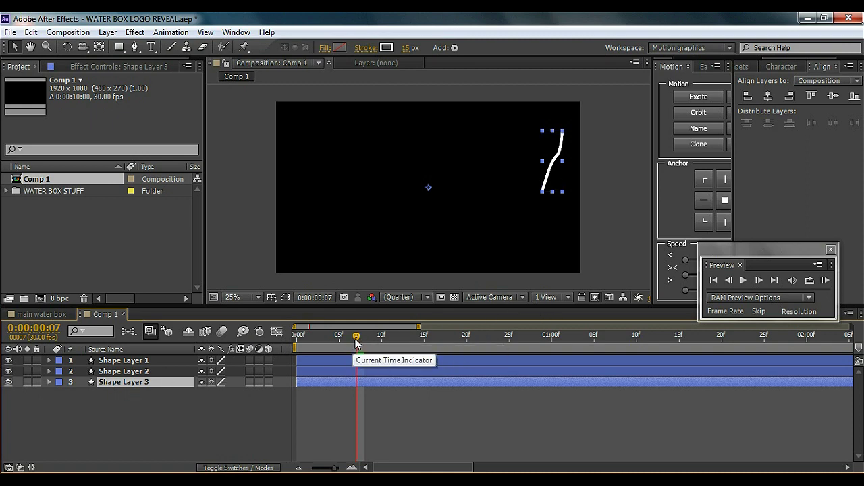
mouse_move(351, 339)
left_mouse_down()
mouse_move(331, 338)
mouse_move(354, 340)
left_mouse_up()
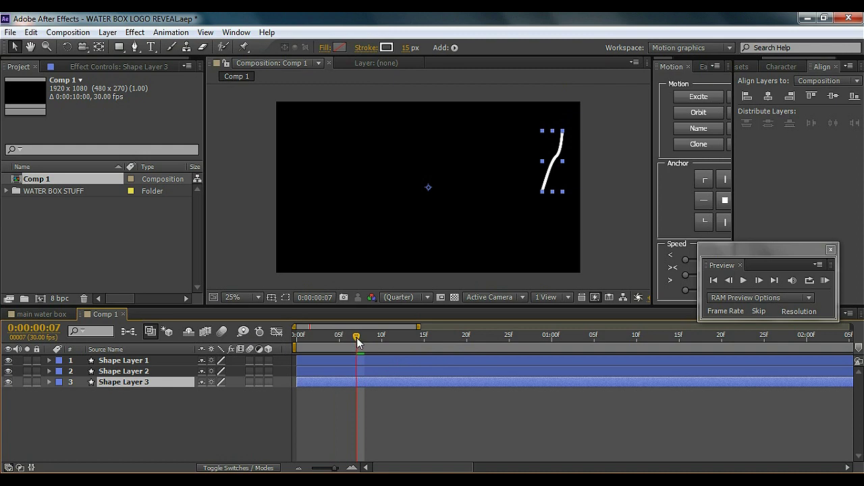
left_click(601, 250)
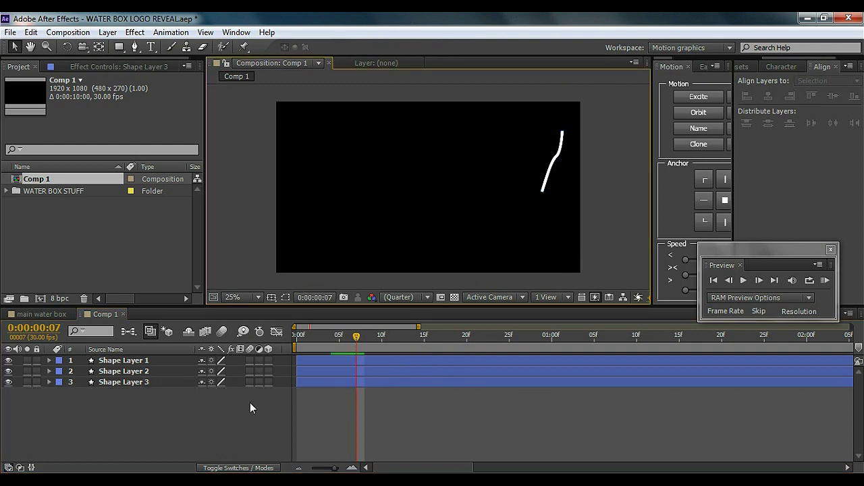
Stagger the strokes so Shape Layer 2 starts one frame in and Shape Layer 1 starts two frames in.
left_click(158, 372)
left_click_drag(309, 361, 317, 373)
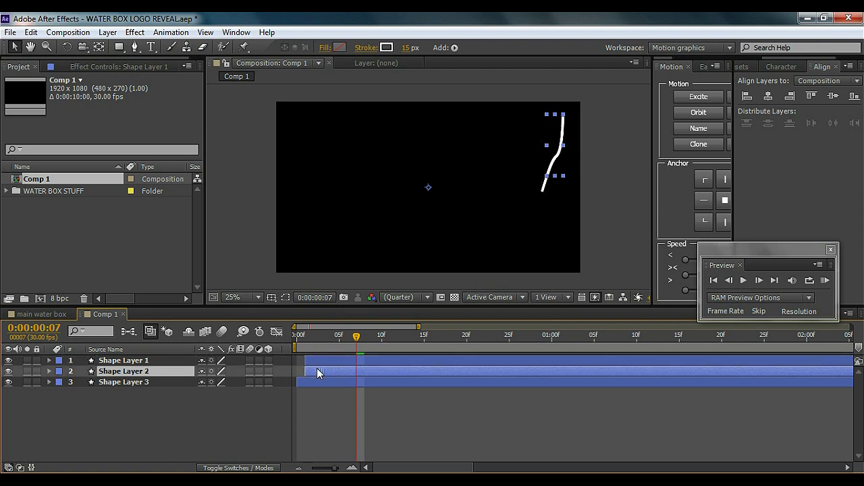
left_click(317, 360)
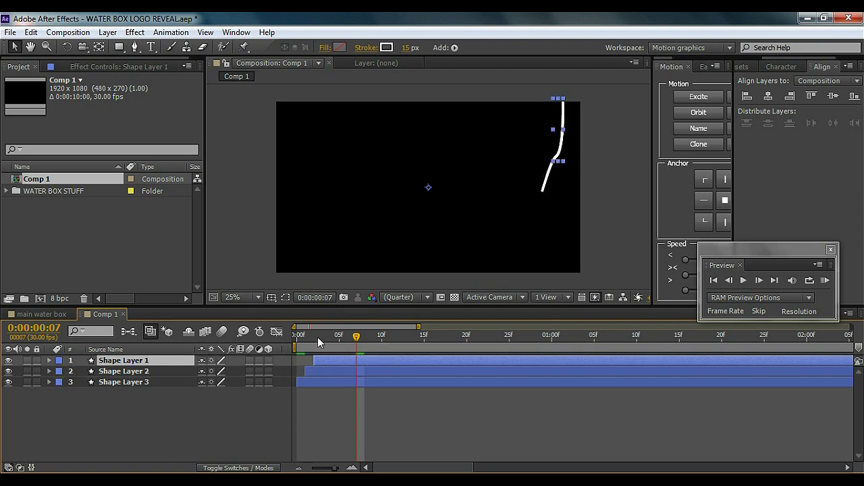
At 0:00:00:10, set Shape Layer 2's stroke colour to turquoise 2BE7D8.
mouse_move(317, 337)
left_mouse_down()
mouse_move(305, 342)
mouse_move(381, 338)
left_mouse_up()
left_click(128, 371)
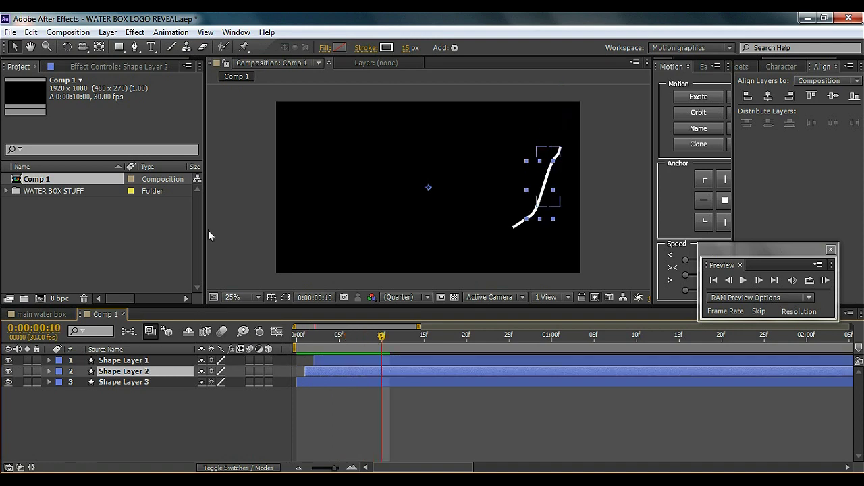
left_click(384, 47)
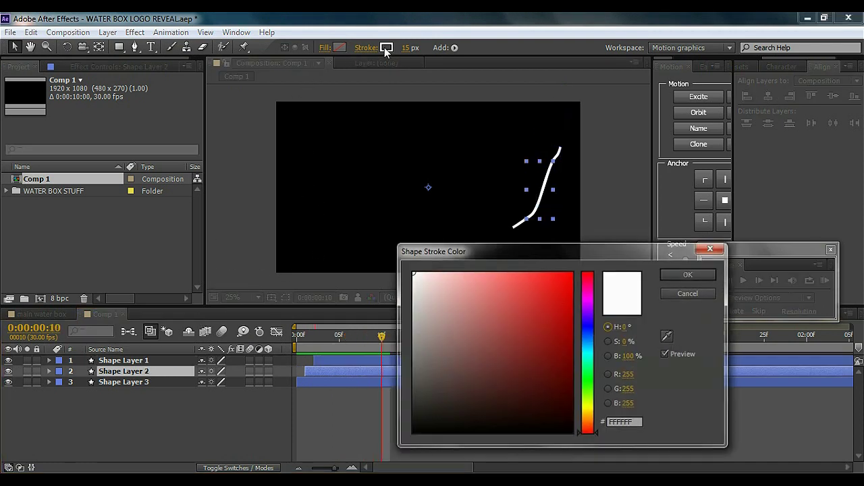
left_click(544, 303)
left_click(542, 287)
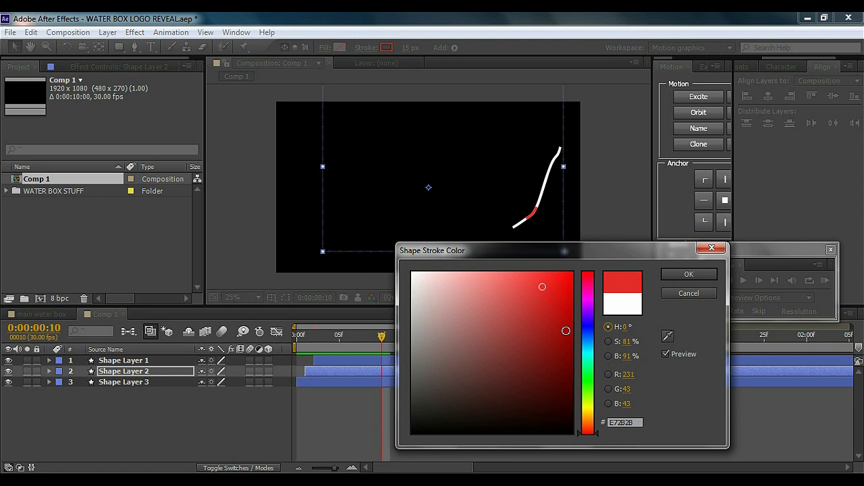
left_click(591, 355)
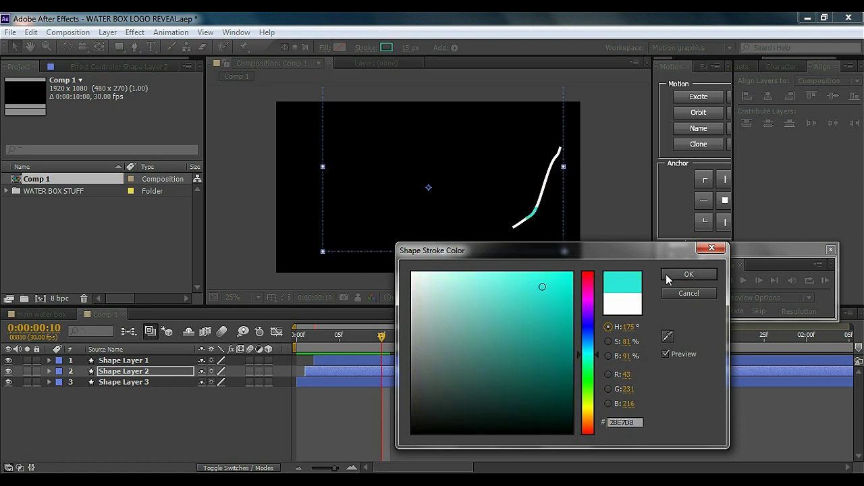
left_click(688, 274)
Set Shape Layer 3's stroke colour to blue 0357BF and deselect the layer.
left_click(321, 381)
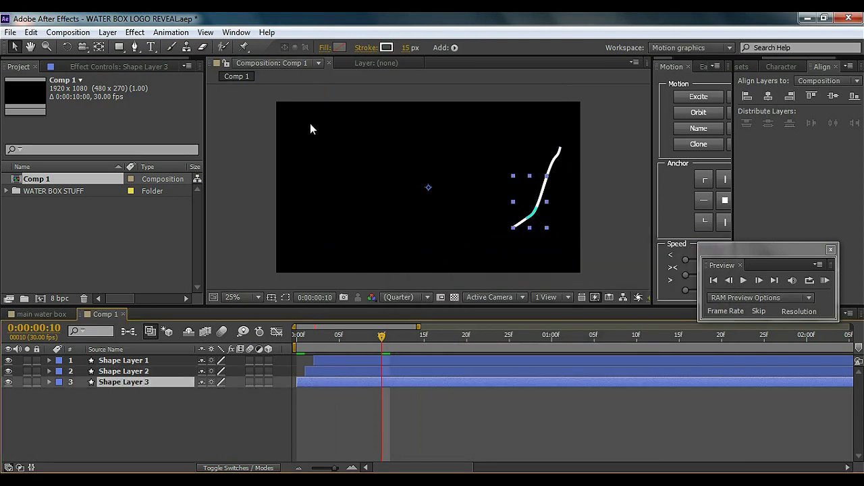
left_click(386, 48)
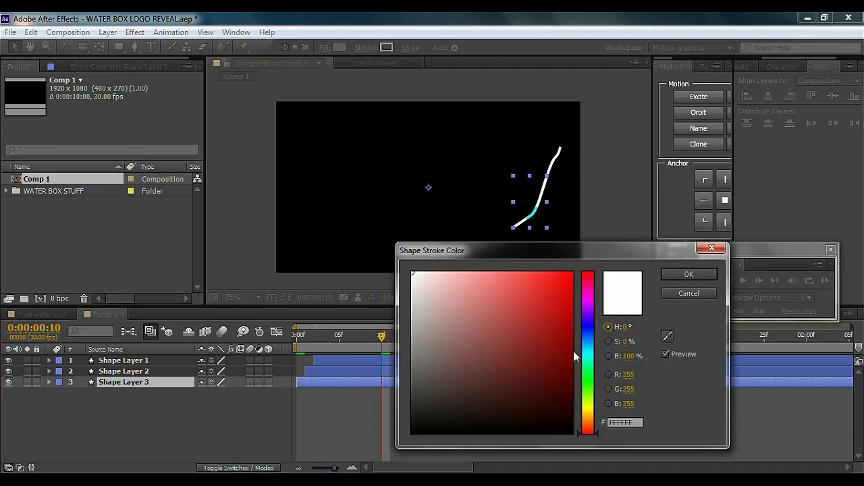
left_click(588, 337)
left_click_drag(568, 313, 570, 312)
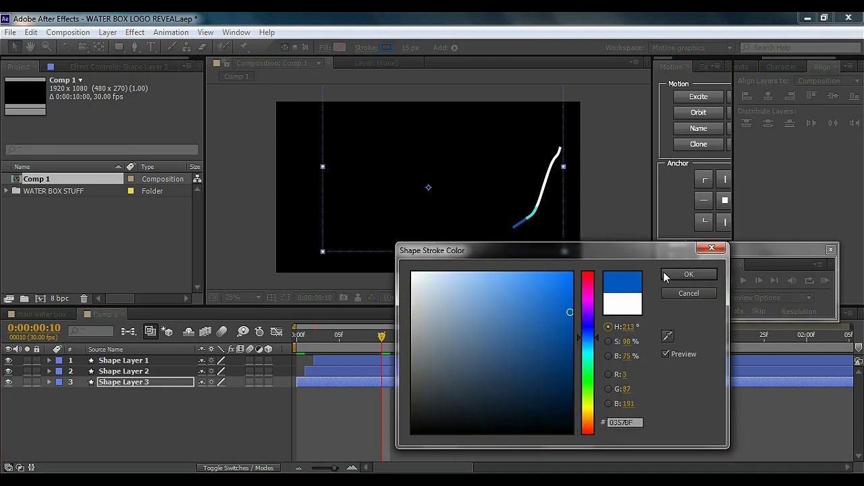
left_click(668, 270)
left_click(222, 422)
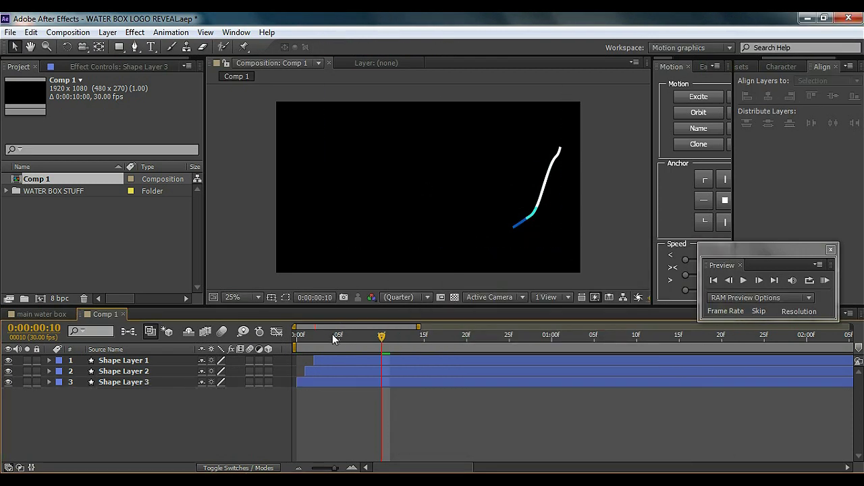
Scrub the animation to 0:00:01:06 and change Shape Layer 1's stroke colour to dark teal.
left_click(314, 335)
mouse_move(302, 345)
left_mouse_down()
mouse_move(590, 349)
mouse_move(662, 360)
mouse_move(603, 372)
left_mouse_up()
left_click(96, 362)
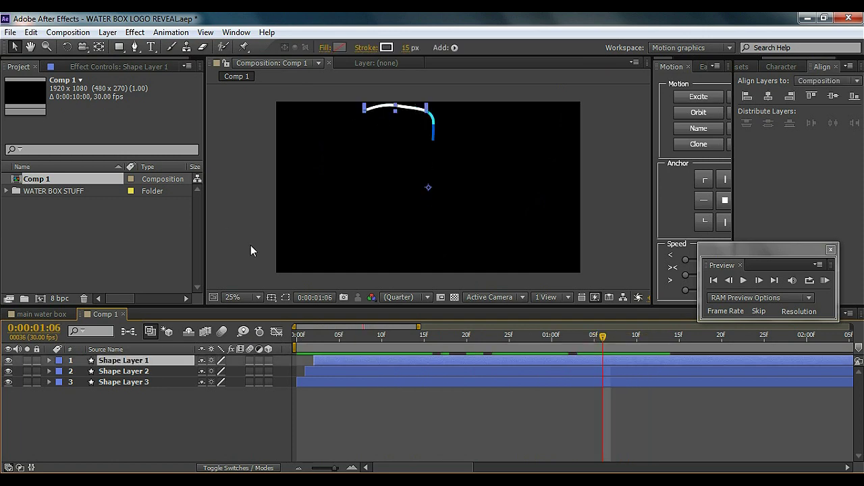
left_click(386, 48)
left_click(588, 351)
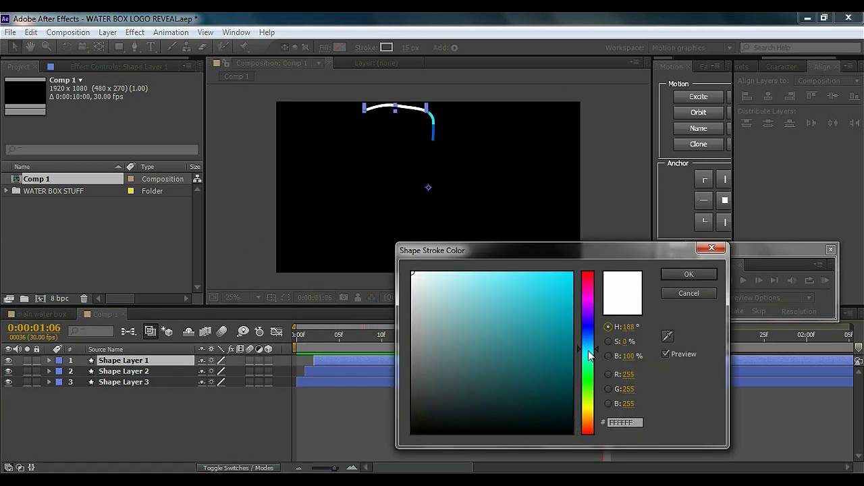
mouse_move(562, 284)
left_mouse_down()
mouse_move(550, 307)
mouse_move(571, 320)
mouse_move(571, 355)
left_mouse_up()
left_click(707, 276)
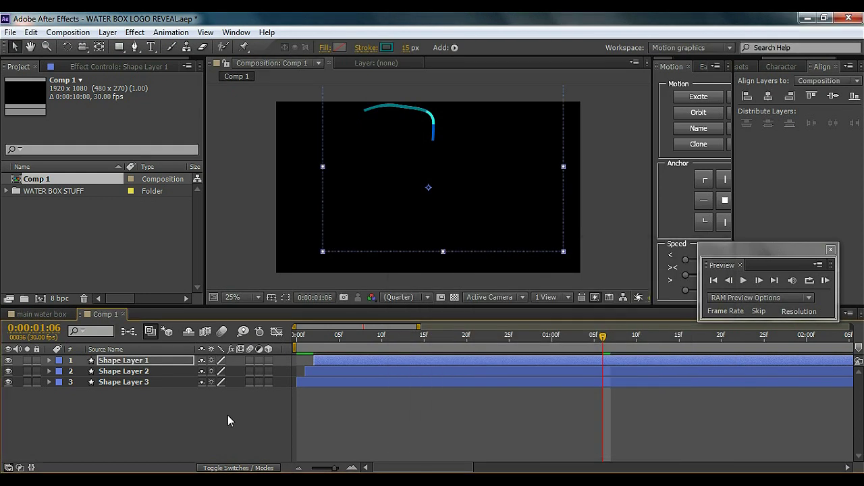
left_click(223, 415)
Create a 1920 x 1080 solid in deep red A60027 and place it beneath all the shape layers.
right_click(137, 429)
mouse_move(318, 293)
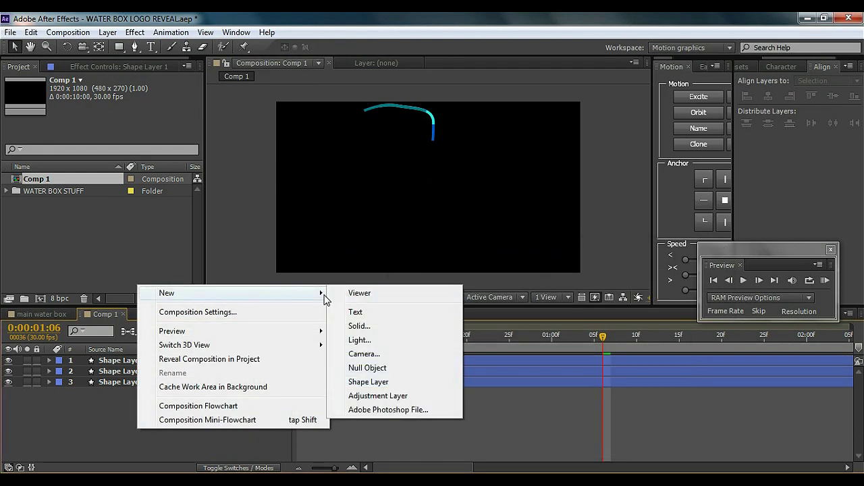
left_click(360, 326)
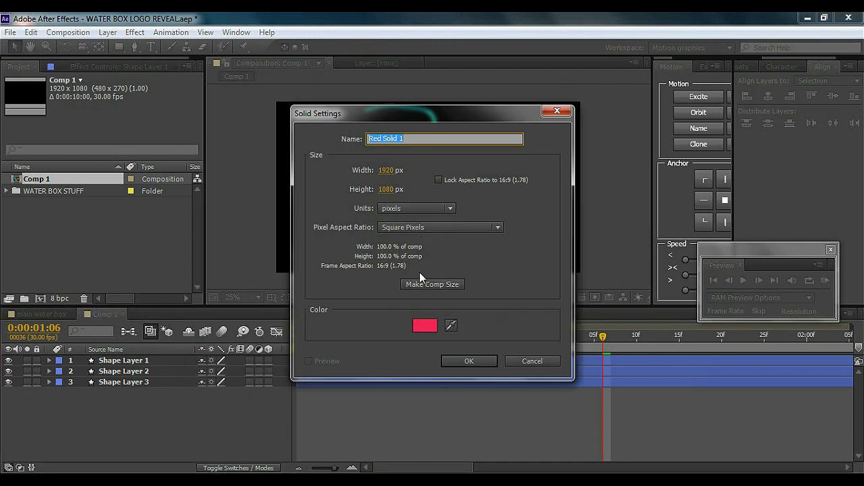
left_click(425, 326)
left_click_drag(511, 347, 573, 328)
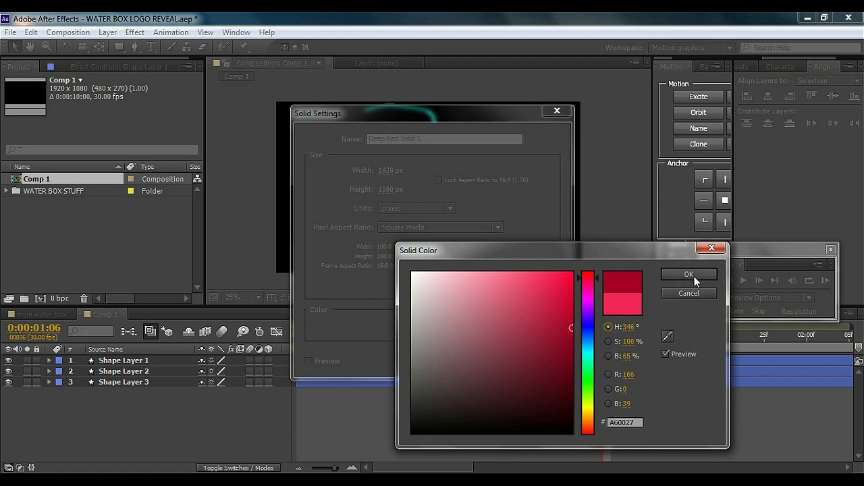
left_click(689, 274)
left_click(464, 360)
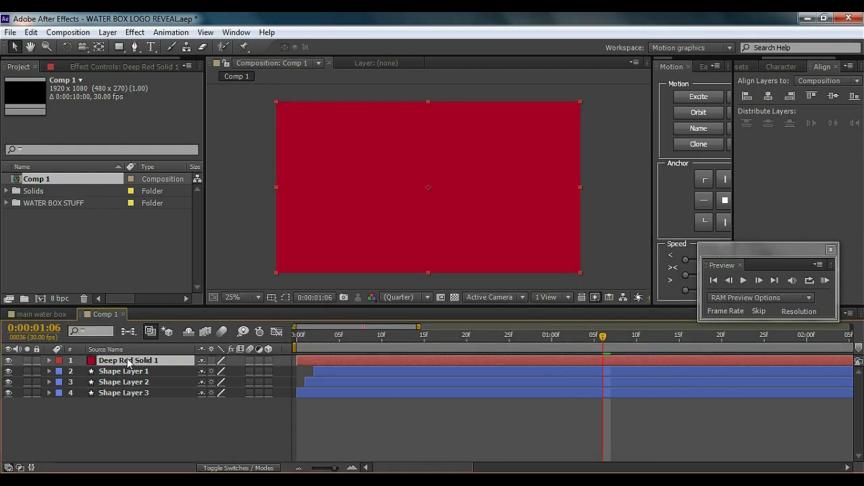
left_click_drag(128, 363, 130, 405)
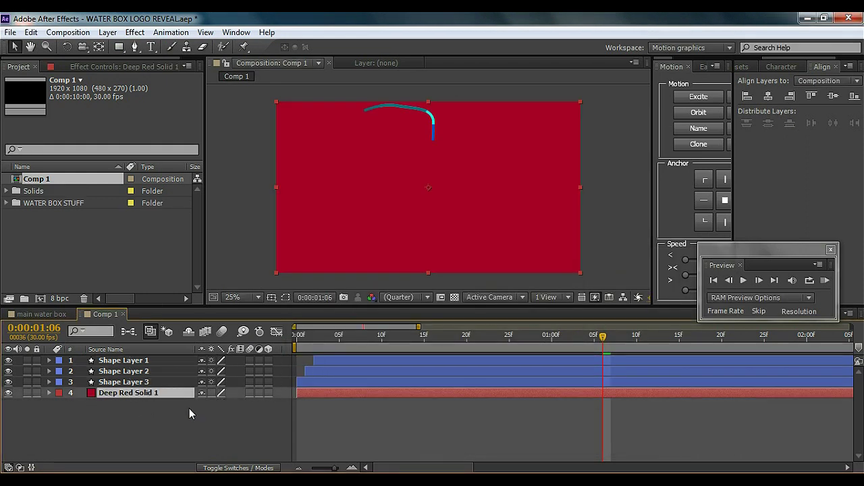
left_click(600, 240)
scroll(453, 203, "up", 2)
scroll(432, 172, "down", 2)
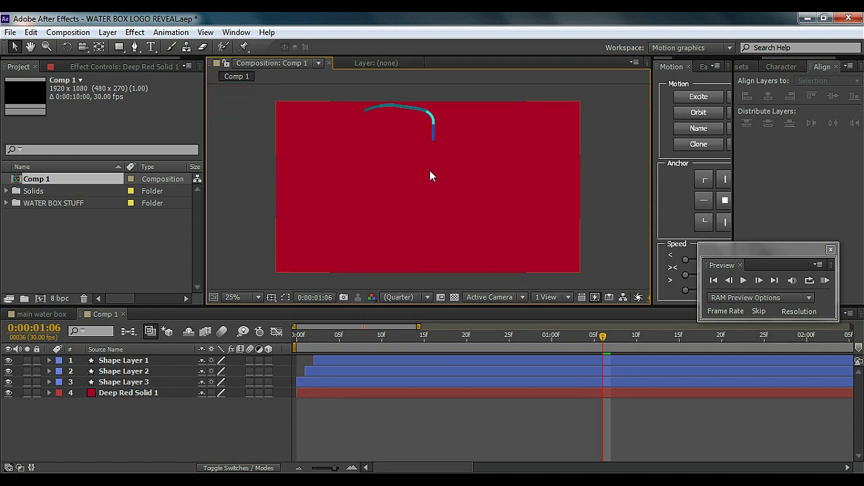
Find the Ramp effect and apply it to the deep red solid.
left_click(120, 394)
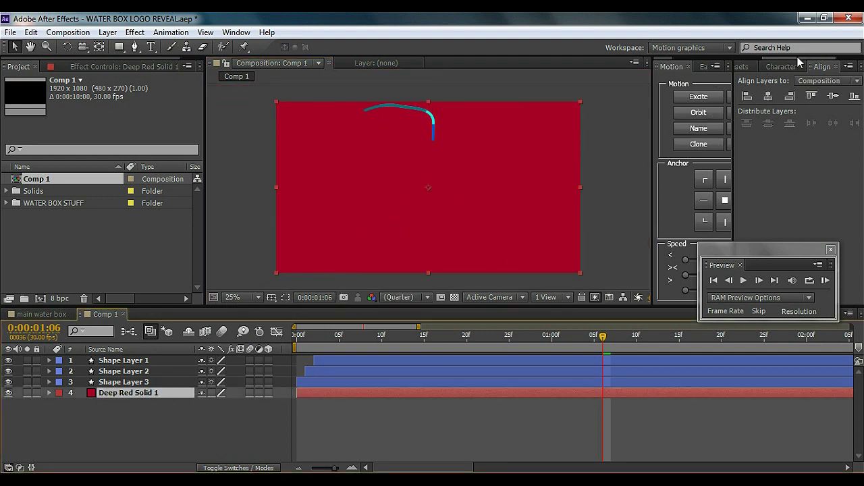
left_click(757, 66)
left_click(776, 81)
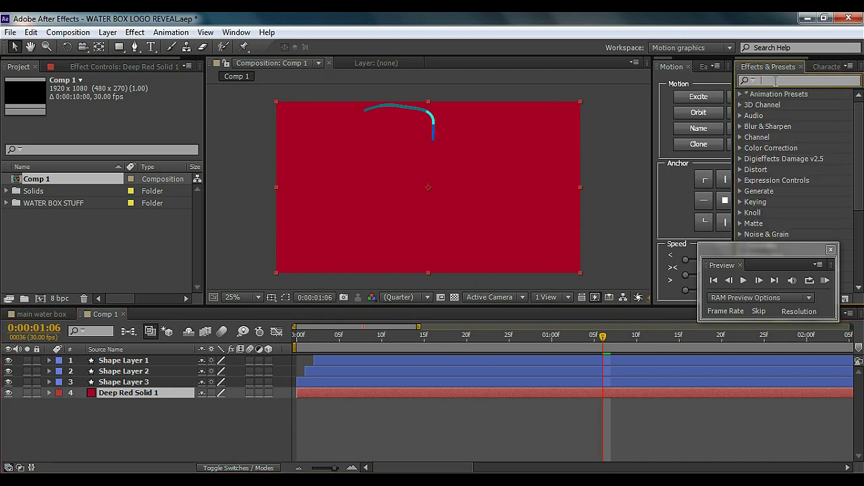
type("ramp")
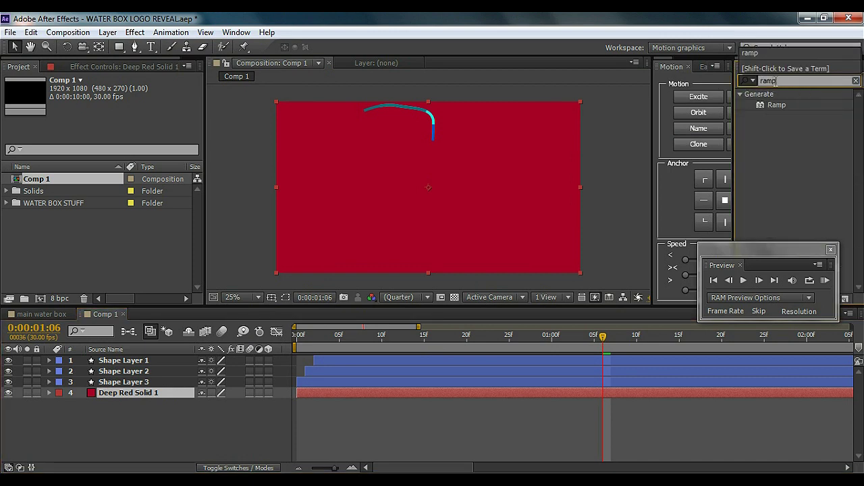
key("Return")
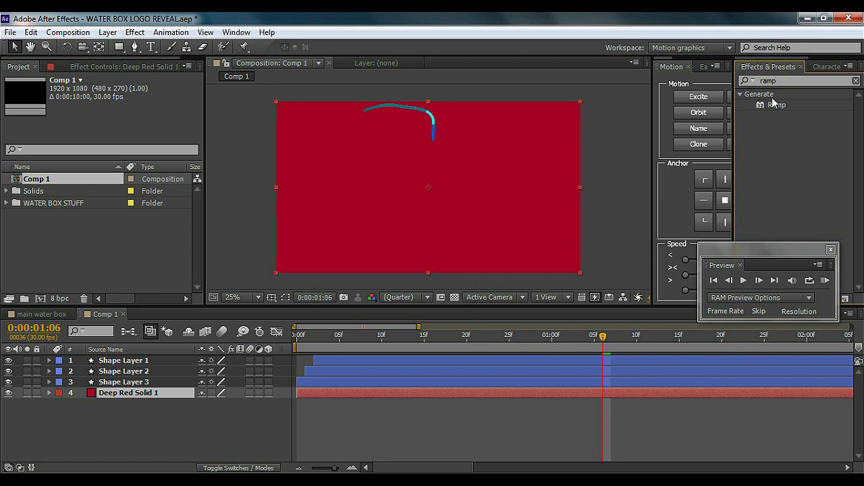
double_click(776, 106)
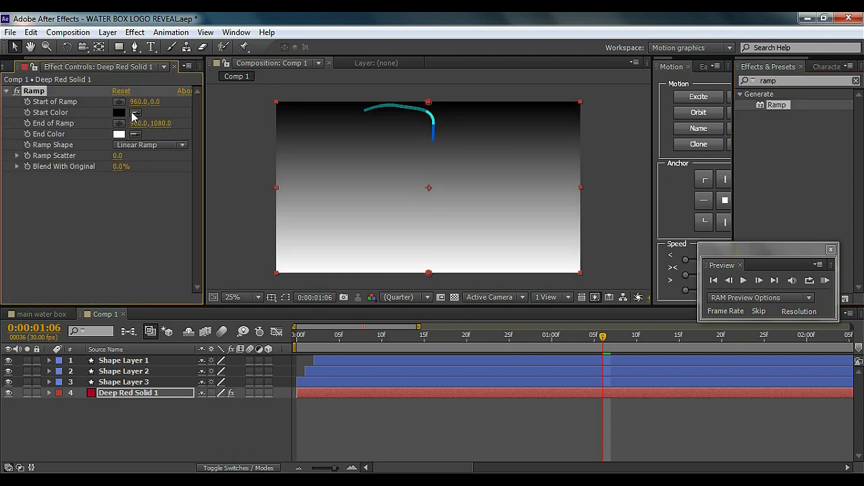
Set the Ramp's Start Color to red B40000 and its End Color to black 000000.
left_click(119, 114)
left_click_drag(551, 343, 587, 319)
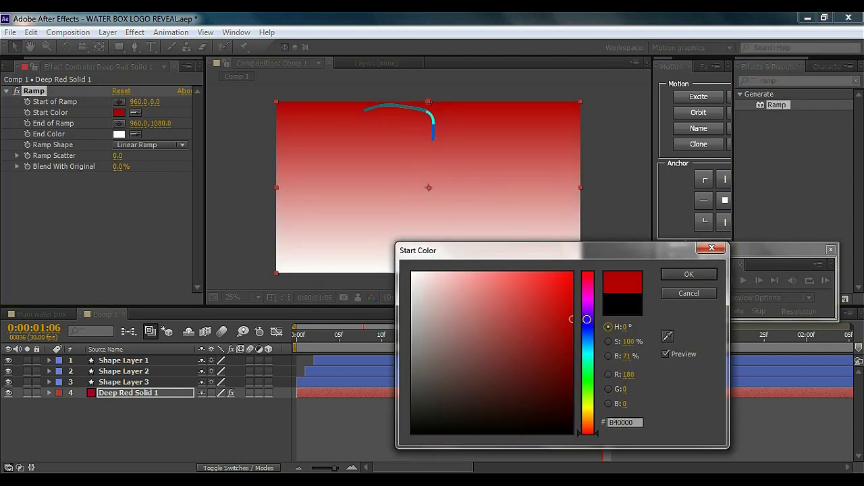
left_click(670, 279)
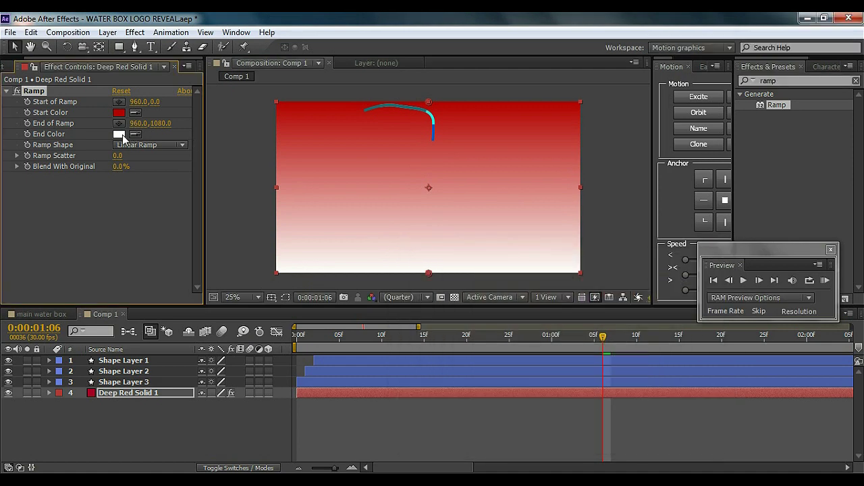
left_click(119, 134)
left_click_drag(499, 395, 411, 432)
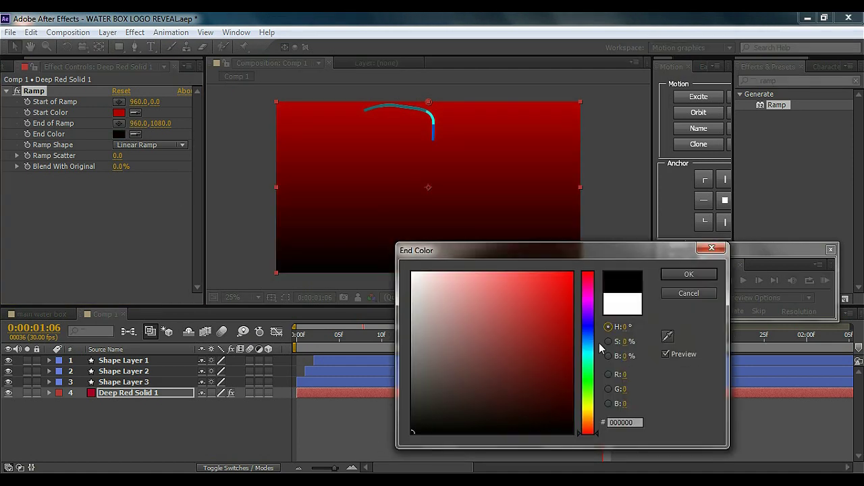
left_click(688, 276)
Change the Ramp Shape to Radial Ramp and select the Ramp effect to show its control points.
left_click(139, 150)
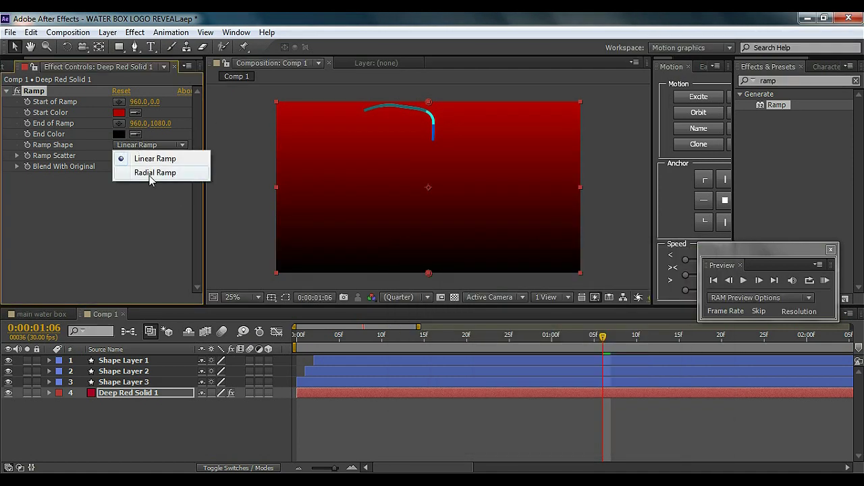
left_click(149, 174)
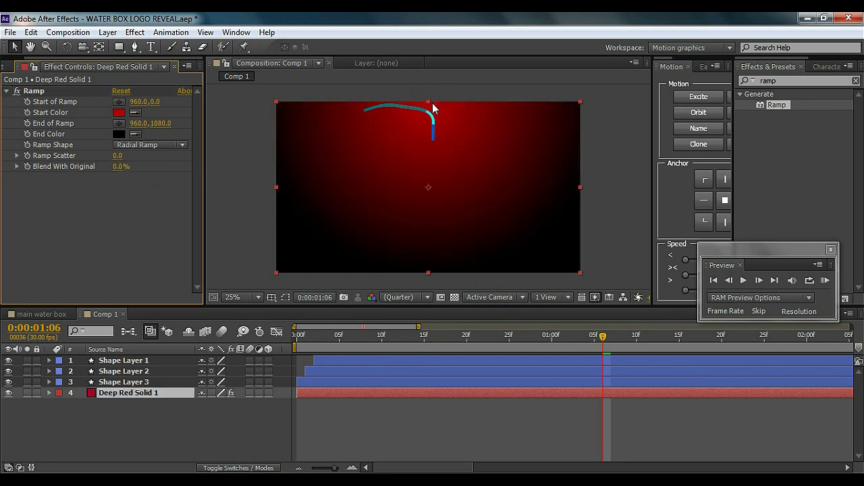
left_click(35, 91)
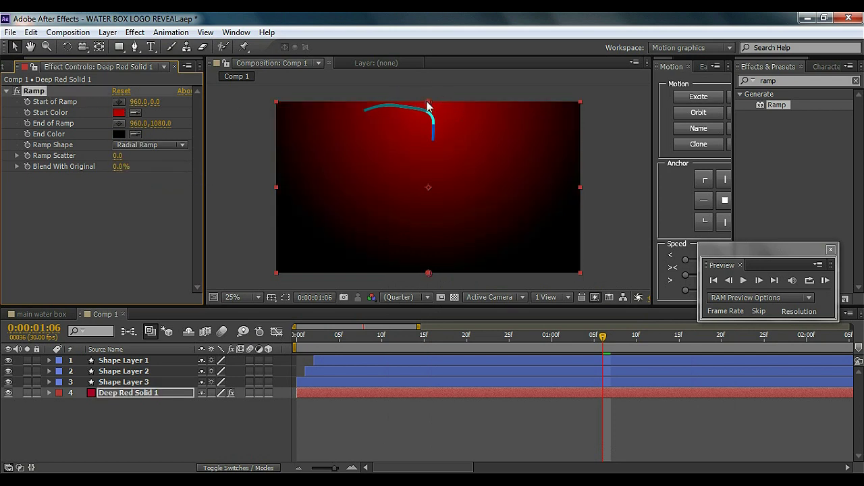
Position the Ramp's start at the frame centre (960, 544) and its end far below the frame at 1016, 2184.
left_click_drag(429, 102, 427, 188)
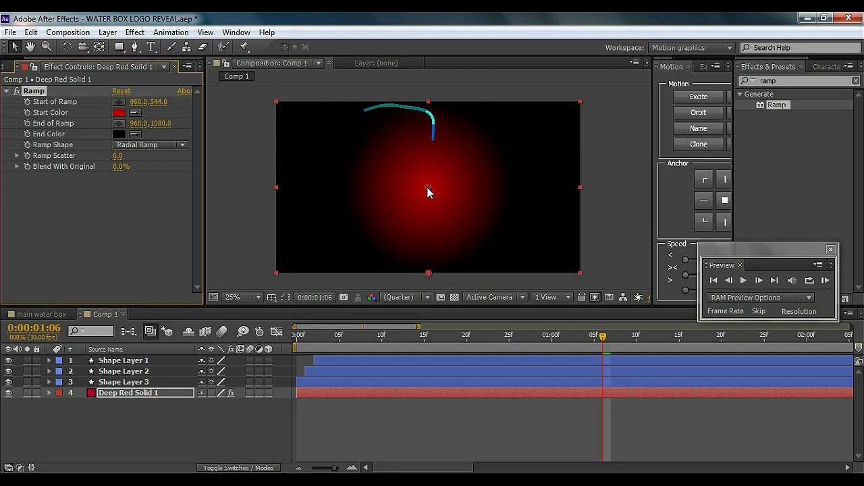
left_click_drag(428, 271, 434, 434)
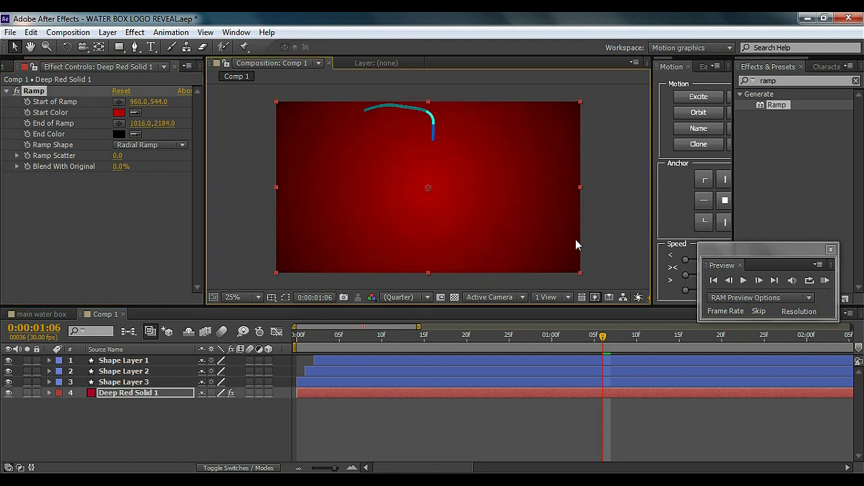
left_click(605, 214)
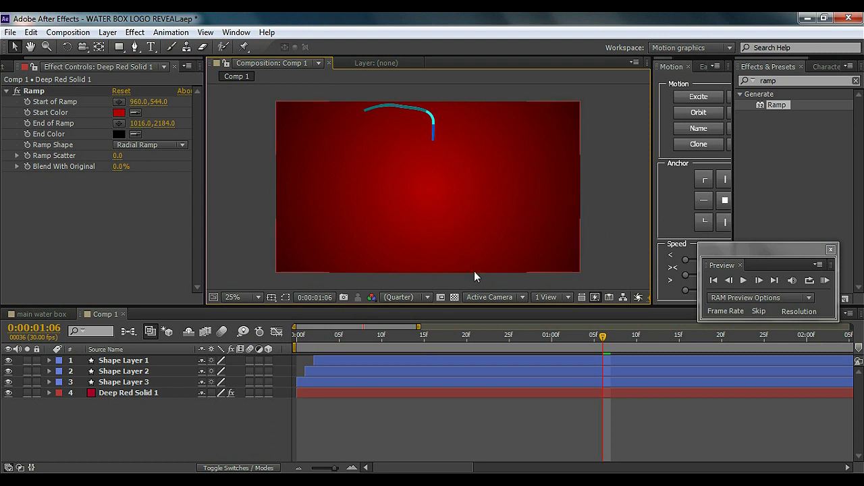
left_click_drag(327, 332, 602, 344)
Brighten the Ramp's Start Color to red F11B1B and check the strokes against it at frame 0:00:00:09.
left_click(118, 112)
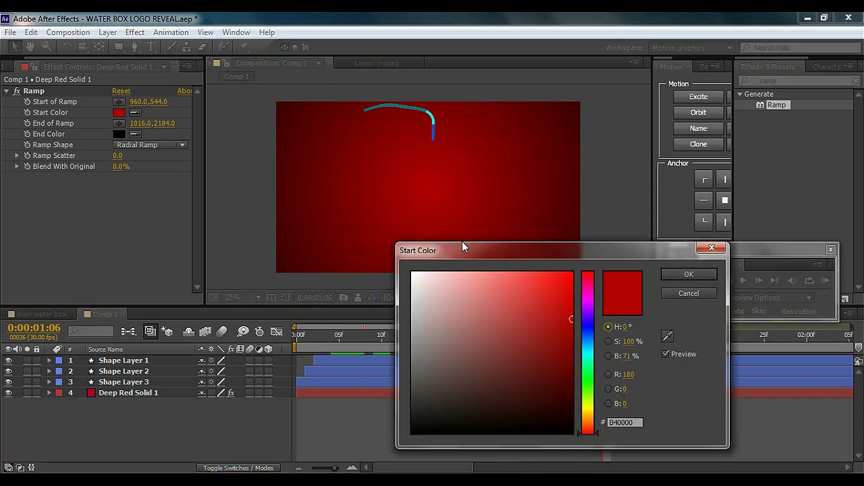
left_click(557, 279)
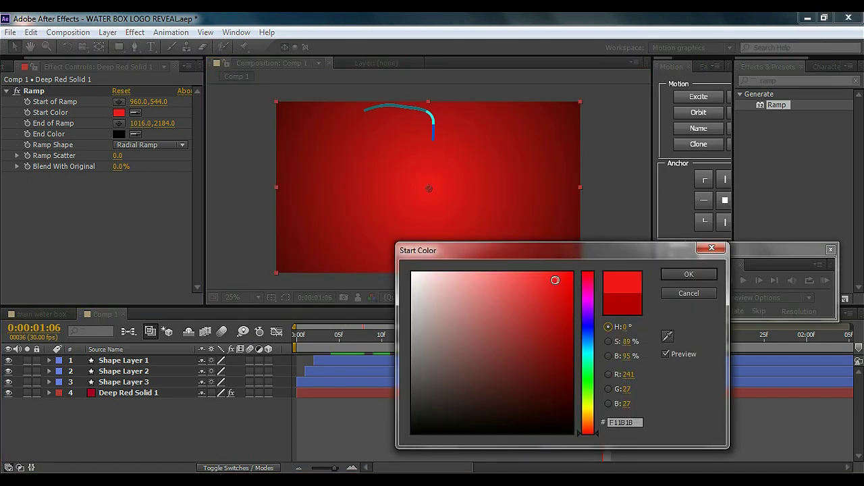
left_click(687, 274)
left_click(373, 334)
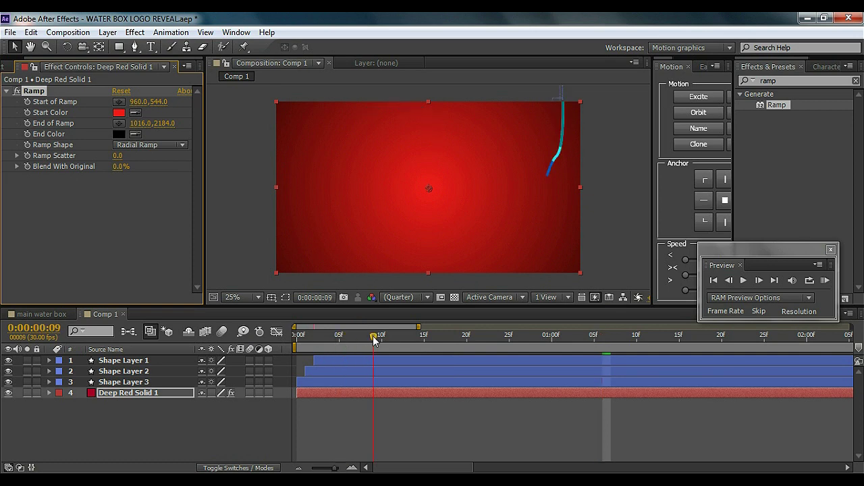
left_click_drag(416, 327, 491, 330)
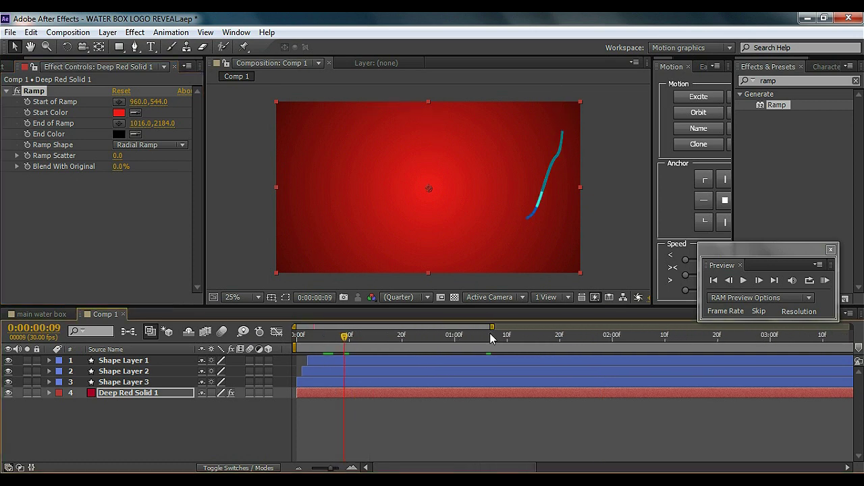
left_click(119, 420)
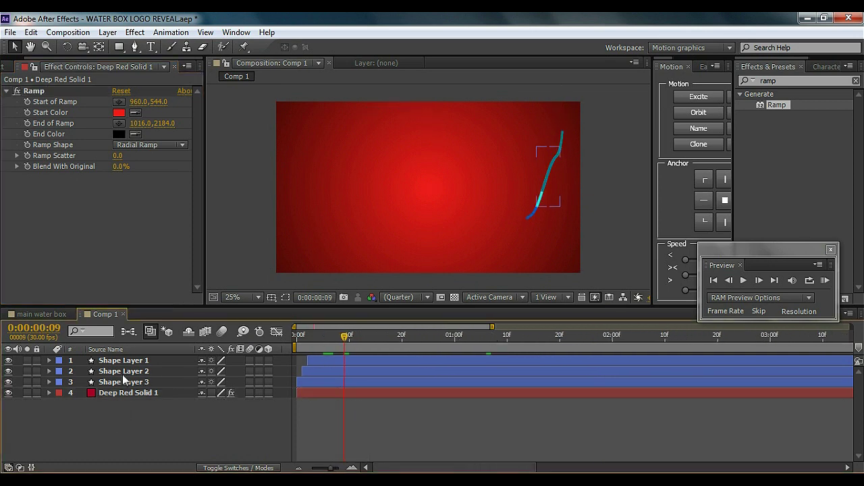
right_click(143, 416)
mouse_move(244, 277)
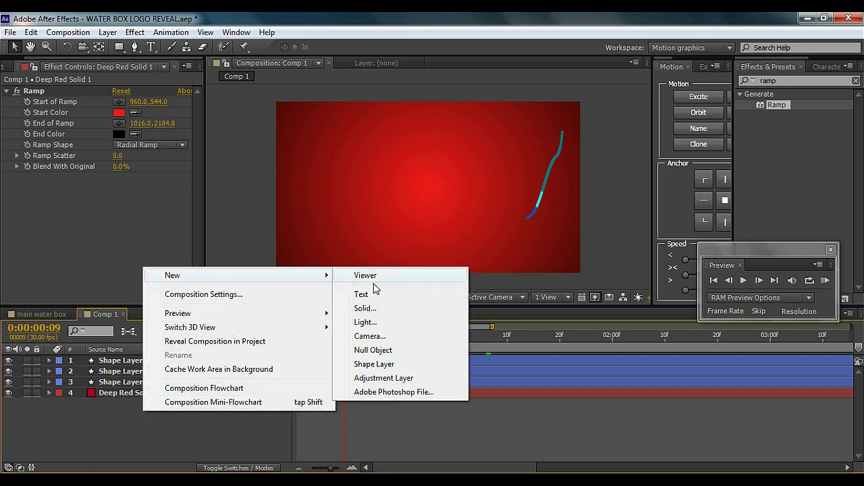
left_click(389, 365)
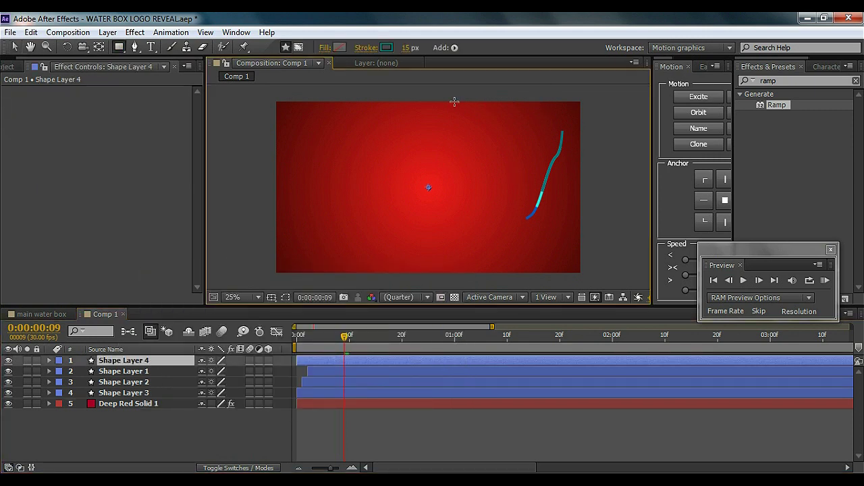
left_click(454, 47)
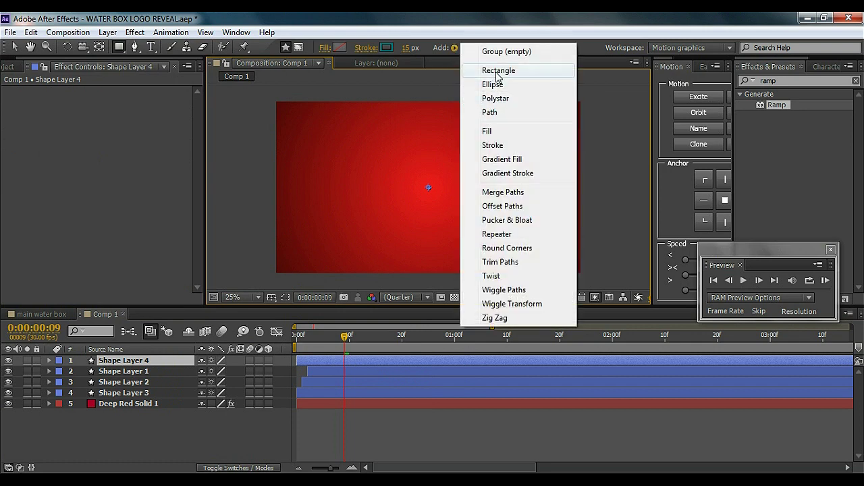
left_click(497, 70)
left_click(71, 382)
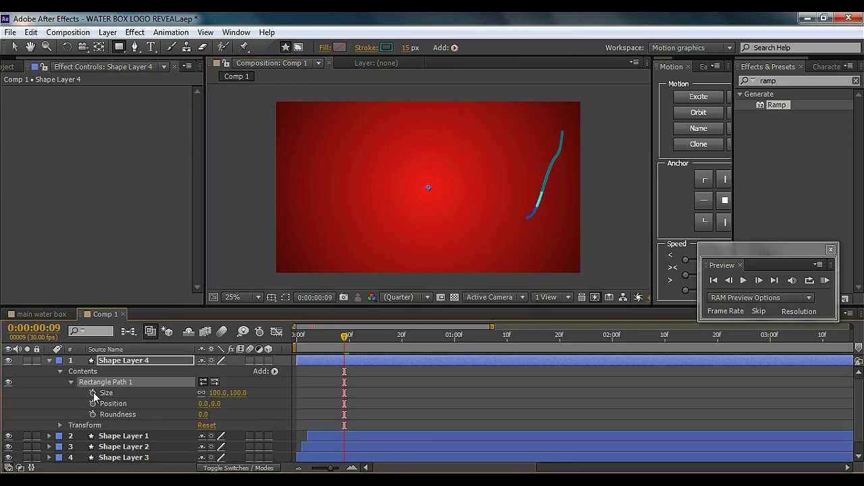
left_click(238, 392)
left_click(245, 410)
left_click(110, 363)
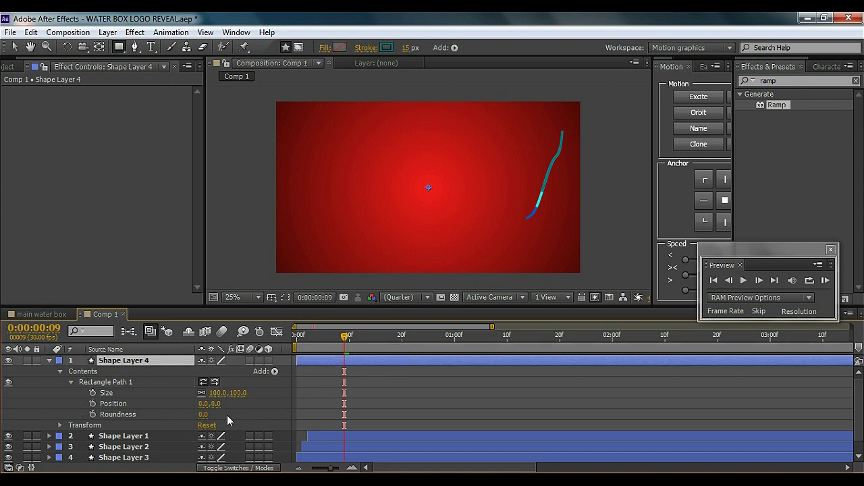
left_click_drag(231, 398, 260, 394)
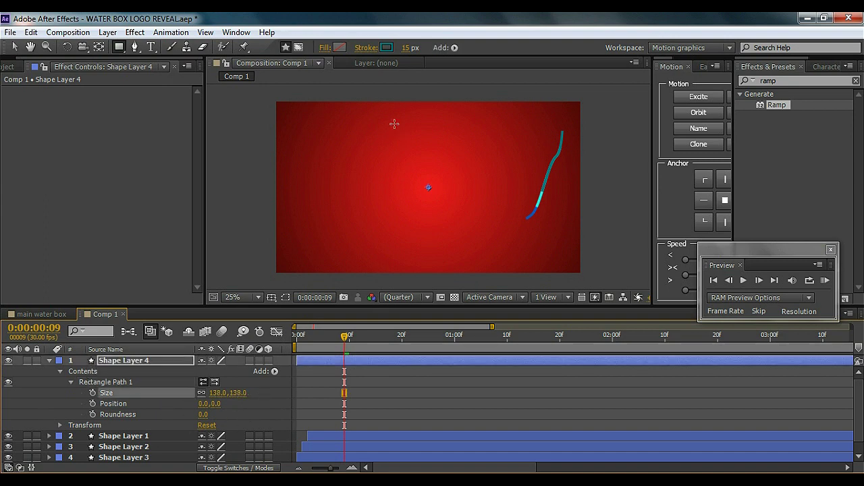
left_click(324, 47)
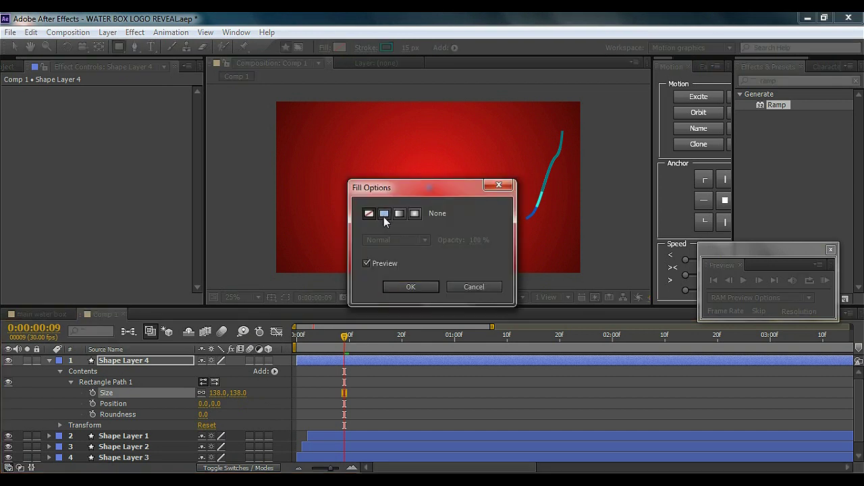
left_click(383, 213)
left_click(410, 287)
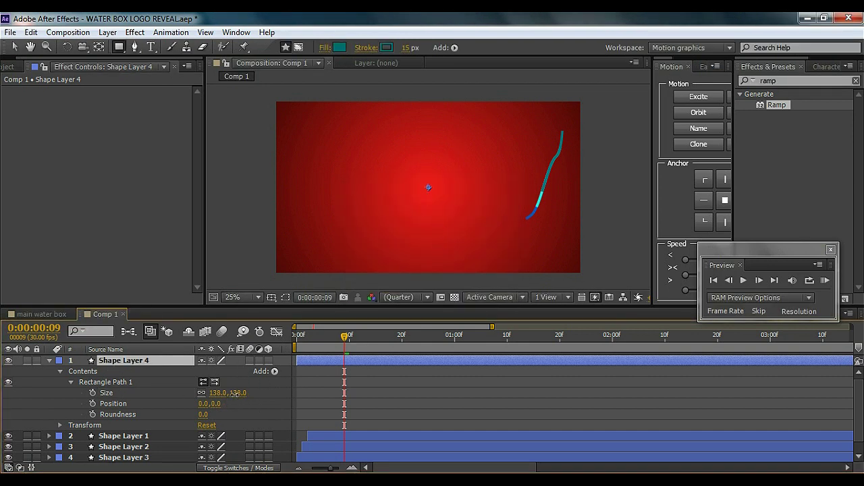
left_click_drag(233, 394, 239, 393)
left_click(340, 47)
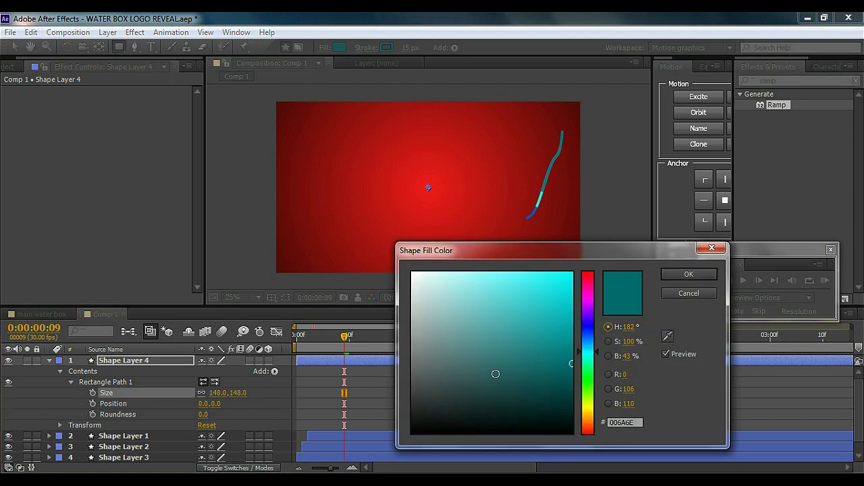
left_click(558, 309)
left_click(668, 276)
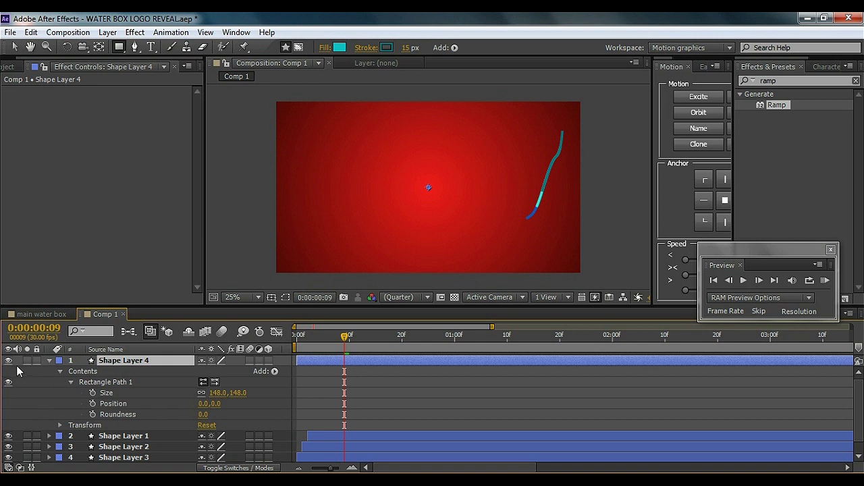
left_click(46, 361)
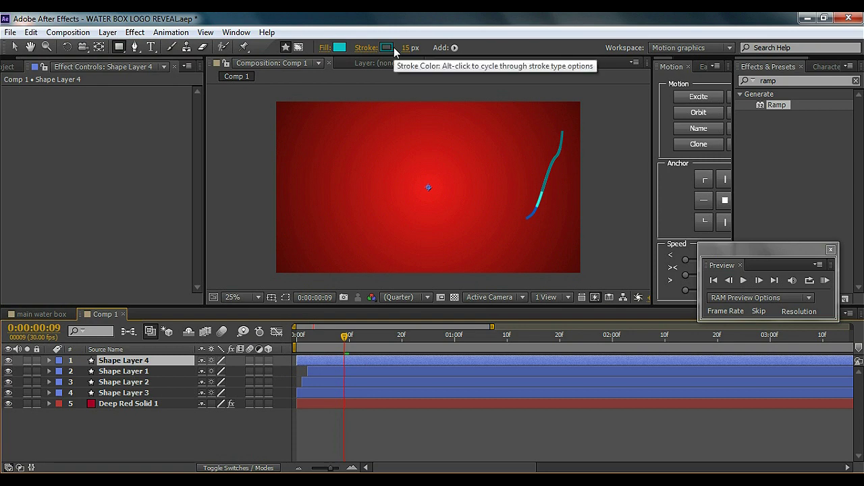
key("Delete")
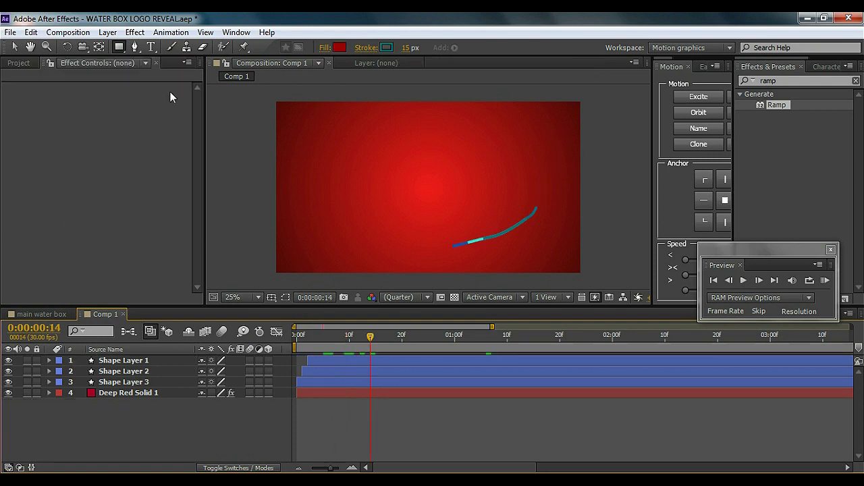
Create a new shape layer above the strokes and add a Rectangle path and a Fill to it.
right_click(153, 433)
mouse_move(307, 299)
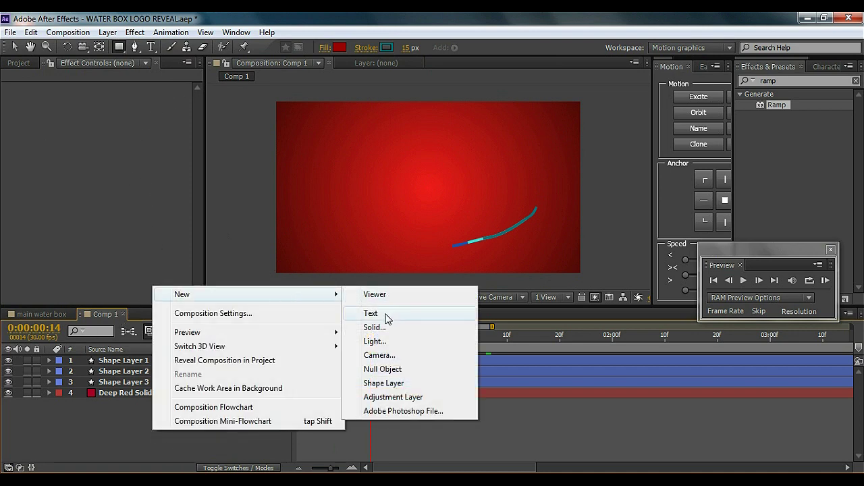
left_click(383, 383)
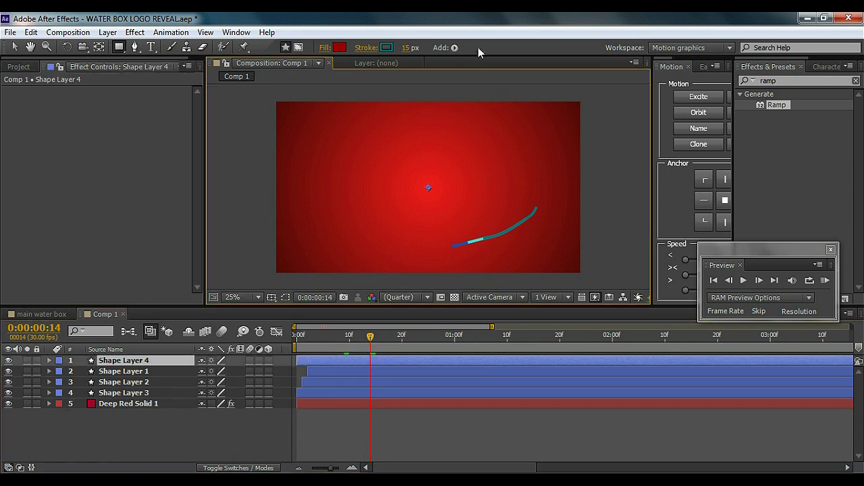
left_click(454, 48)
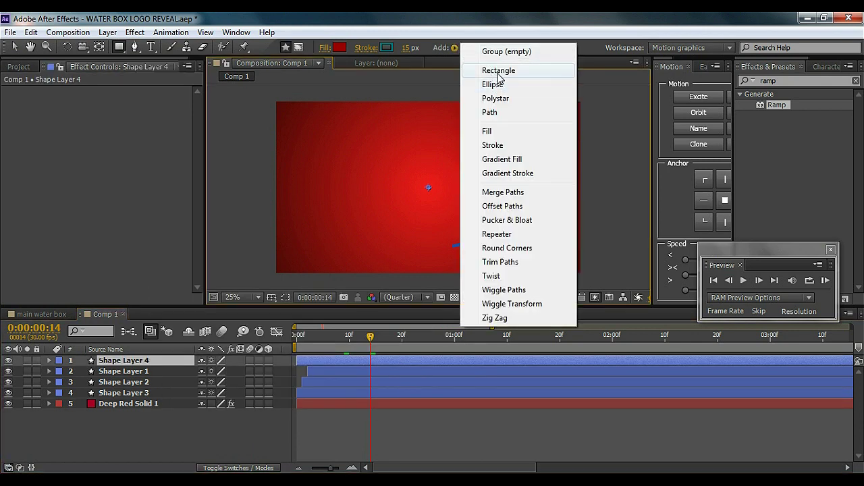
left_click(496, 70)
left_click(454, 48)
left_click(497, 131)
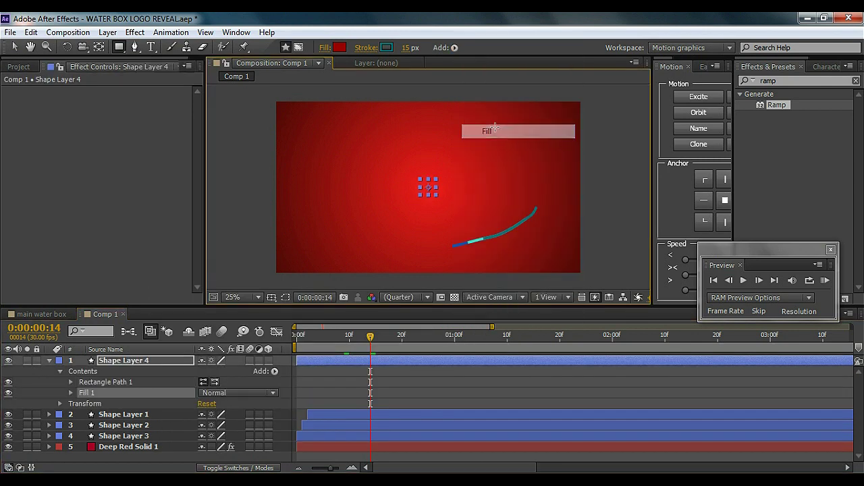
Set the rectangle's fill colour to cyan 00C3D5.
left_click(338, 47)
left_click_drag(585, 365, 590, 350)
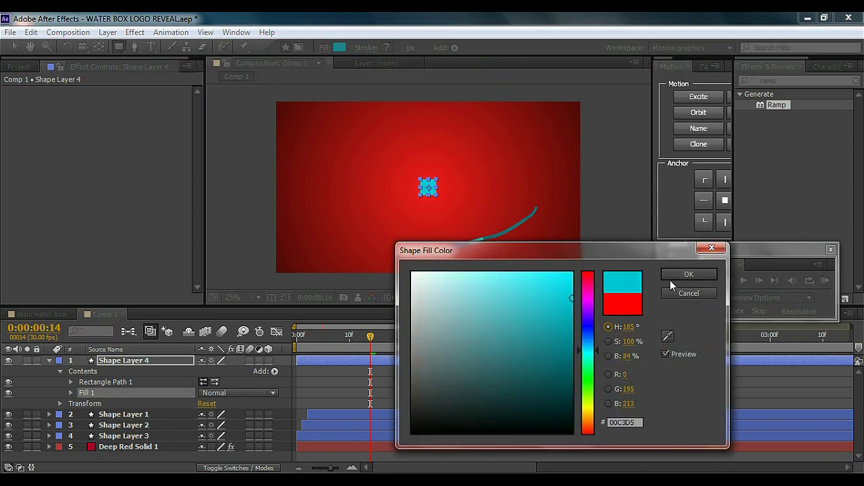
left_click(688, 274)
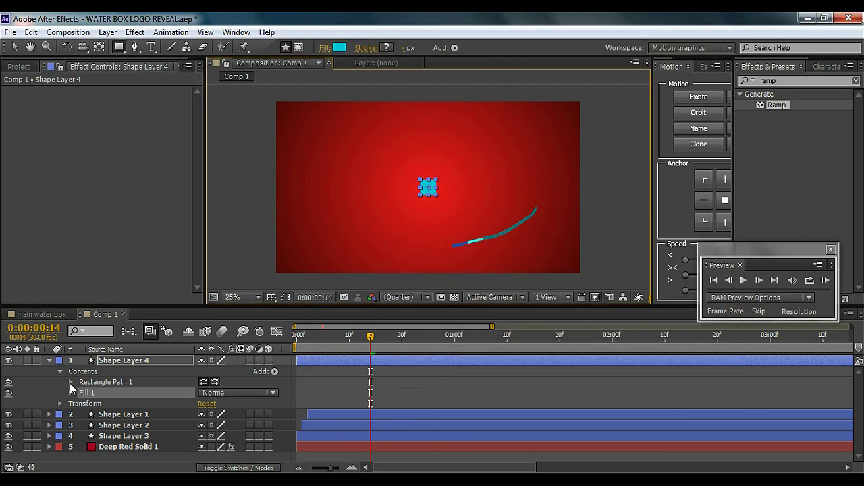
Enlarge the cyan rectangle to a size of 251 x 251, then collapse and deselect its layer.
left_click(71, 382)
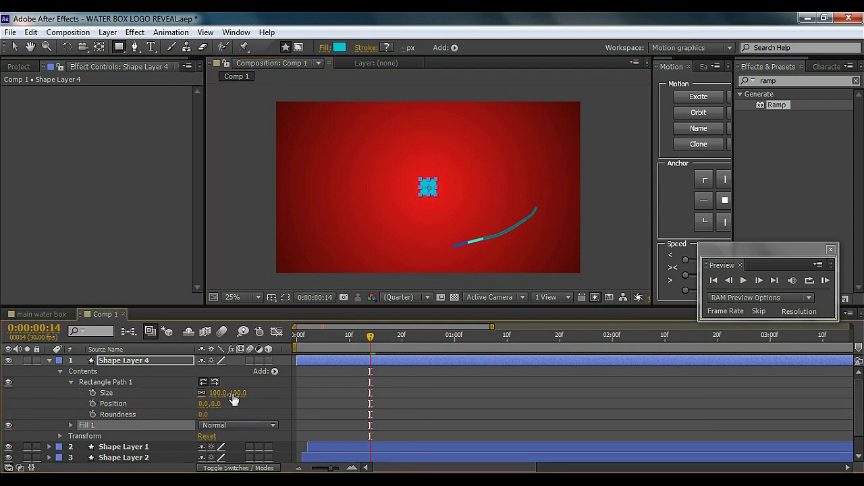
left_click_drag(234, 392, 332, 392)
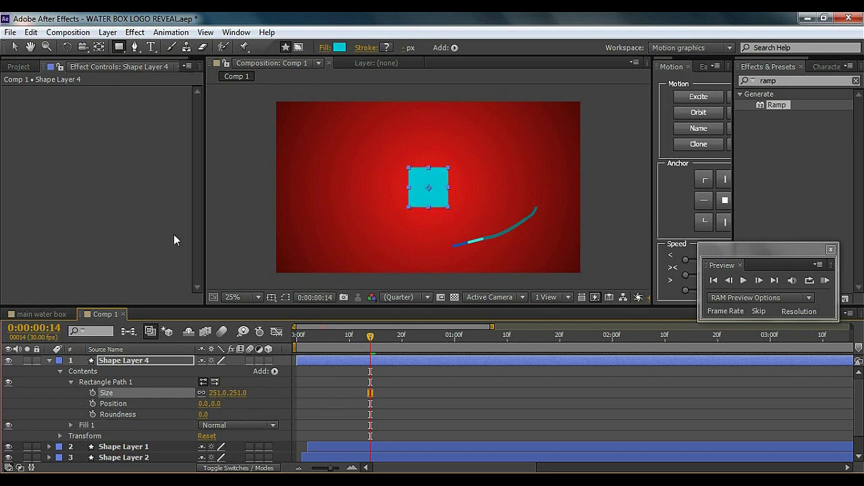
left_click(14, 47)
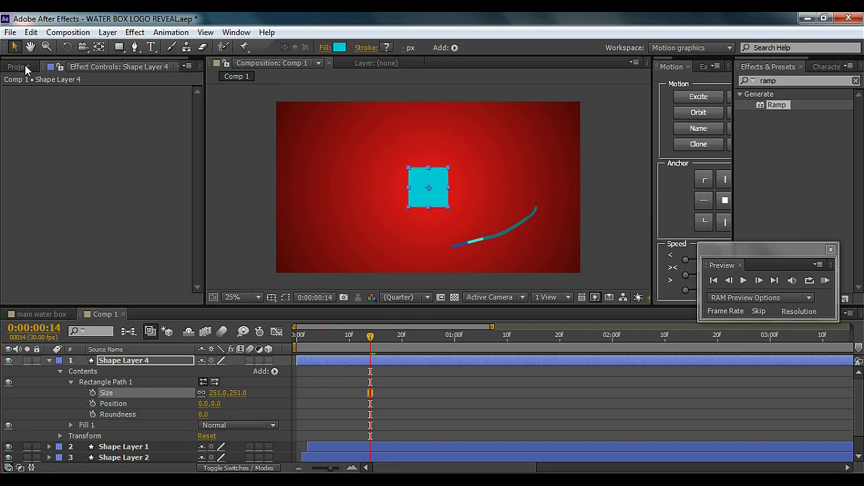
left_click(50, 361)
left_click(135, 437)
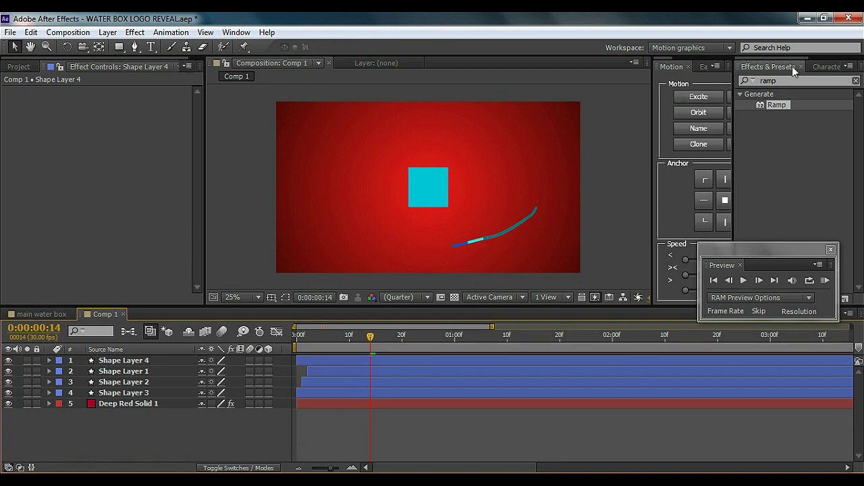
Search the effects for "drop", apply Drop Shadow to the cyan square's layer and inspect the shadow up close.
double_click(765, 80)
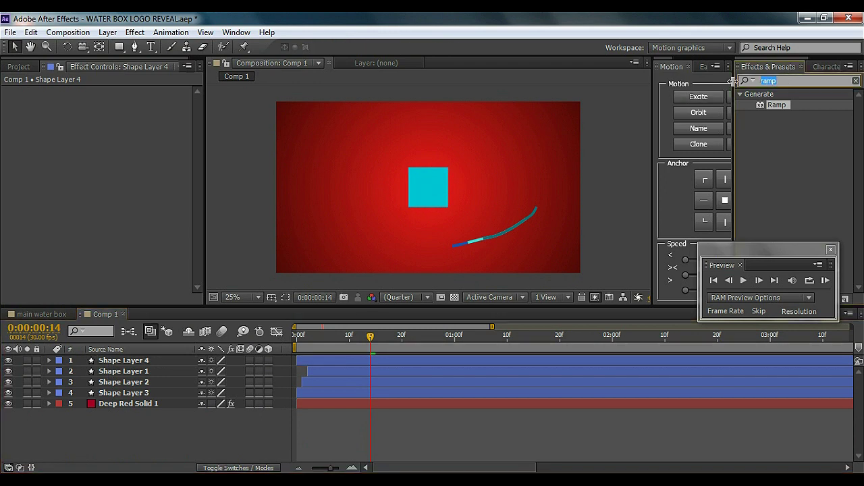
type("drop")
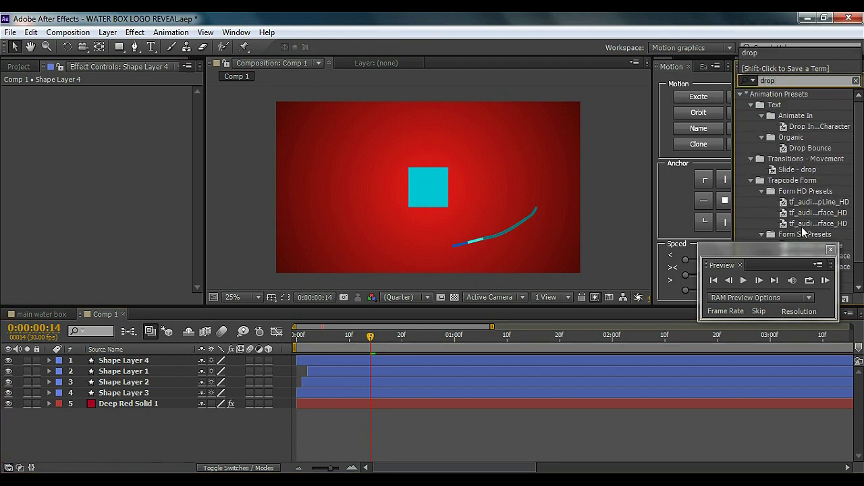
left_click_drag(779, 248, 790, 331)
scroll(796, 241, "down", 1)
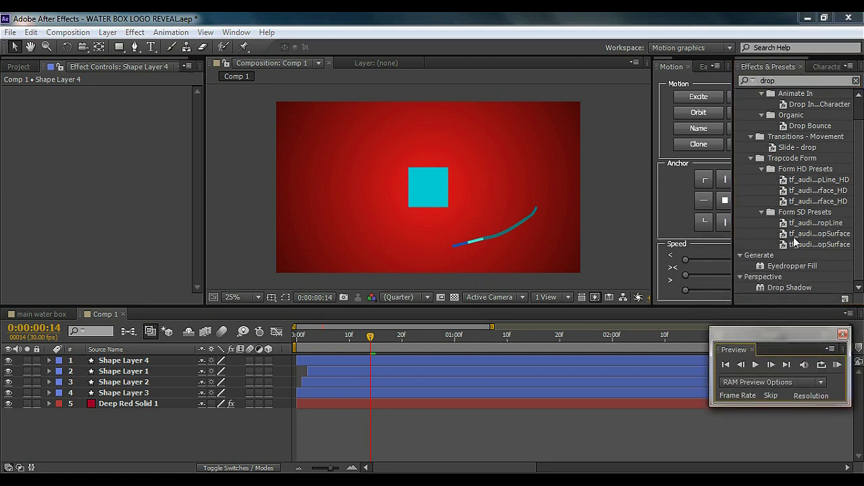
left_click_drag(793, 284, 178, 362)
scroll(469, 215, "up", 2)
left_click(479, 227)
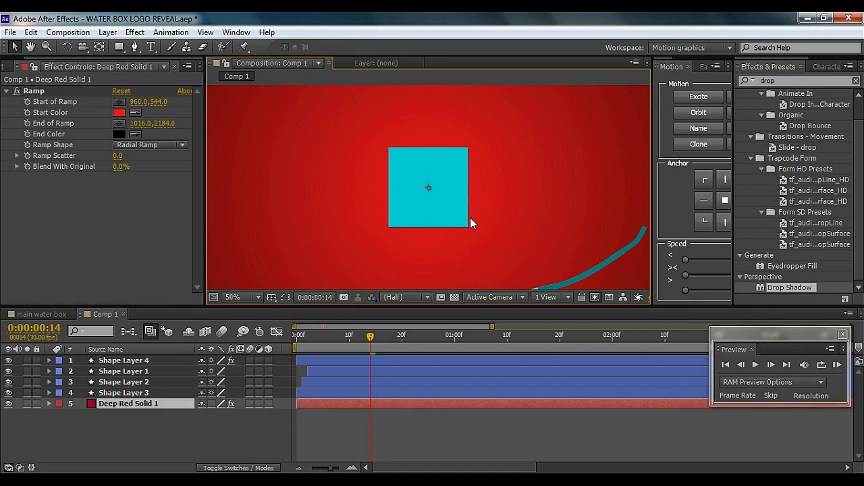
scroll(476, 219, "up", 2)
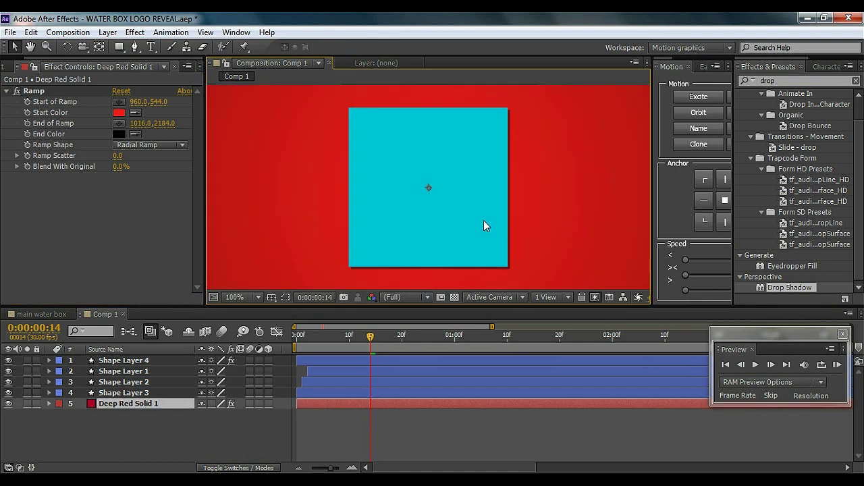
Toggle the background's Ramp and the cyan square's Drop Shadow off and on to compare the look.
left_click(17, 91)
left_click(17, 91)
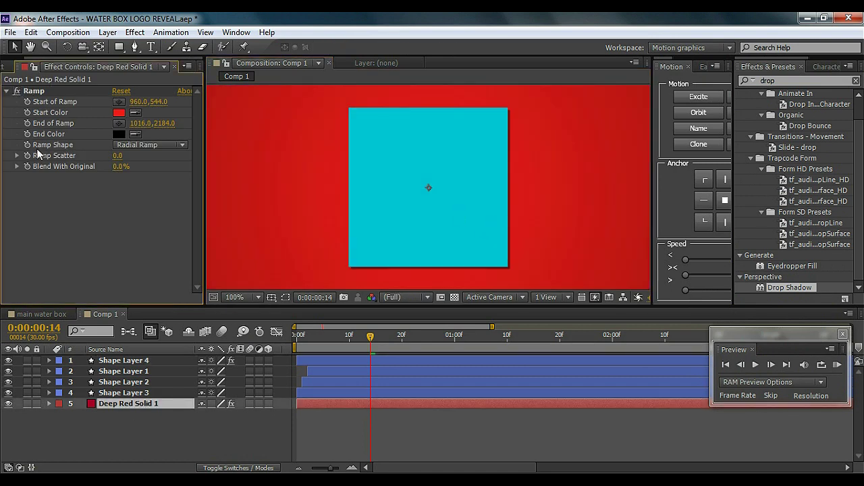
left_click(113, 362)
left_click(17, 91)
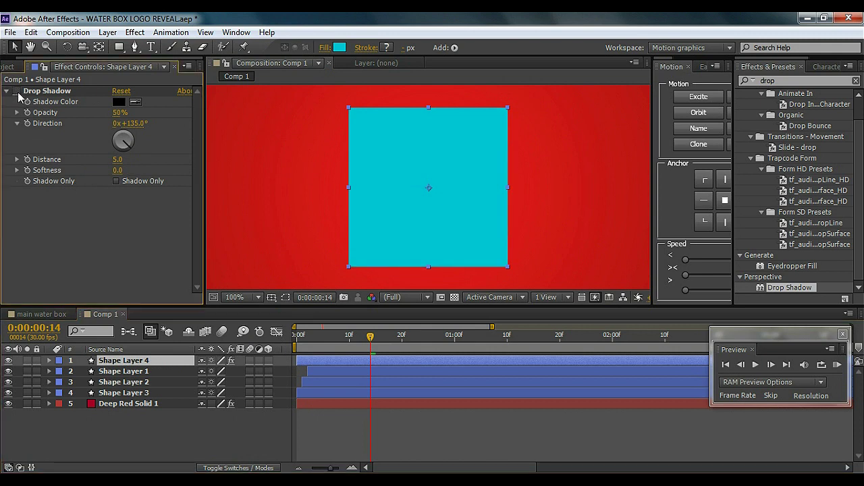
left_click(17, 92)
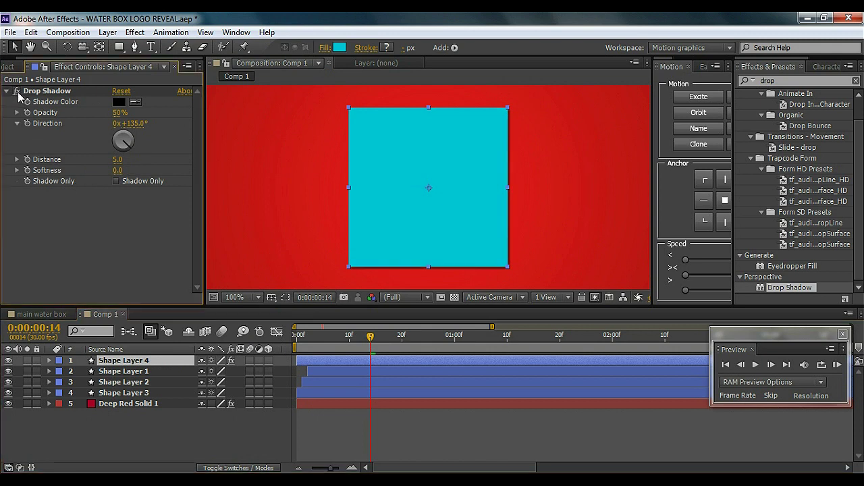
Set the cyan square's Drop Shadow distance to 7 and softness to 3, then deselect its layer.
left_click(117, 159)
type("7")
key("Return")
left_click(117, 170)
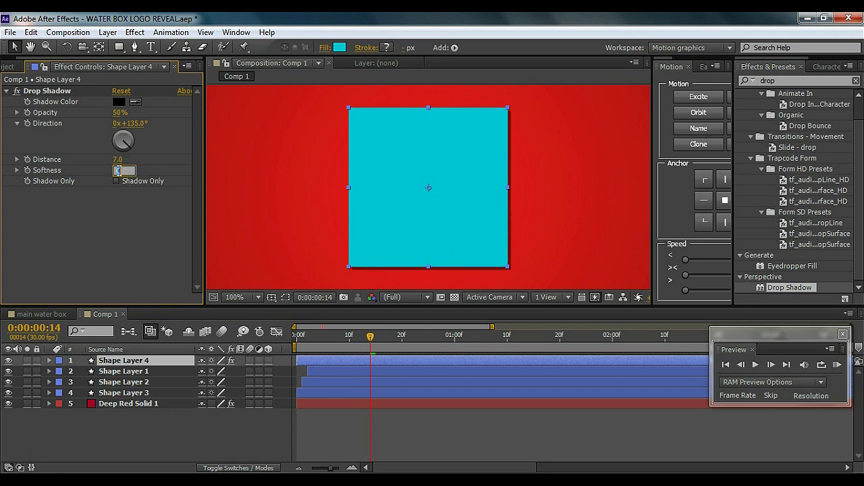
type("3")
key("Return")
left_click(300, 222)
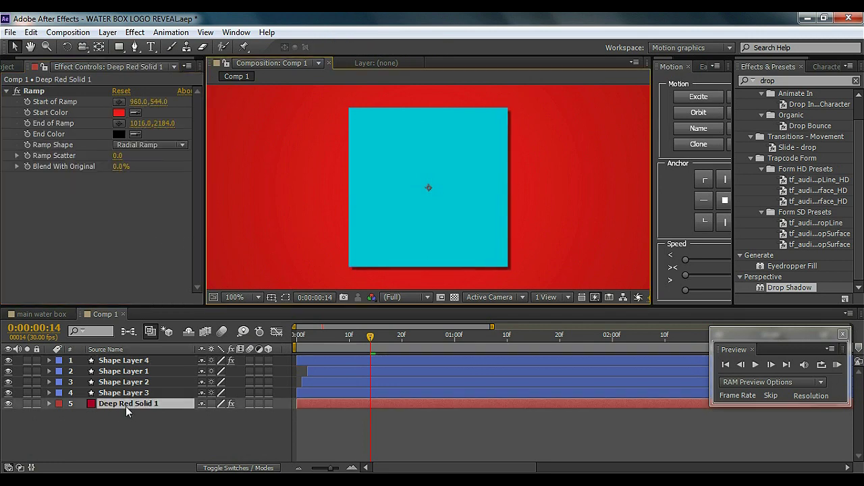
Rename the cyan square's layer, Shape Layer 4, as "box".
left_click(121, 362)
key("Return")
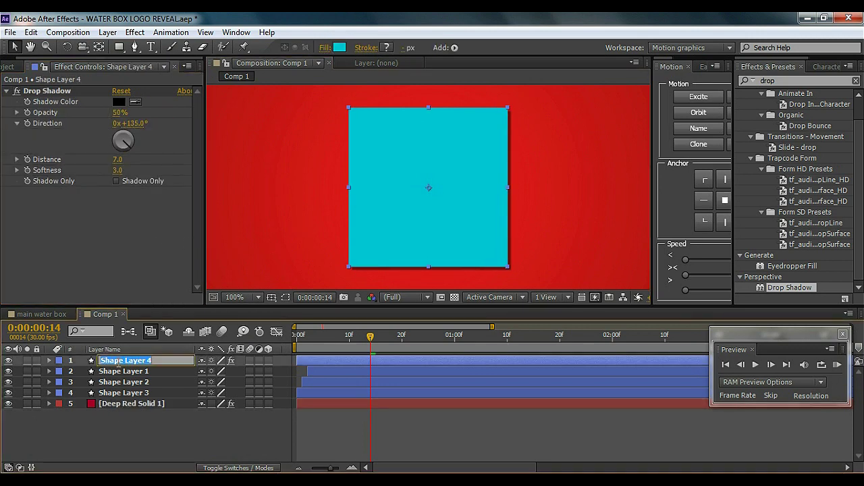
type("b")
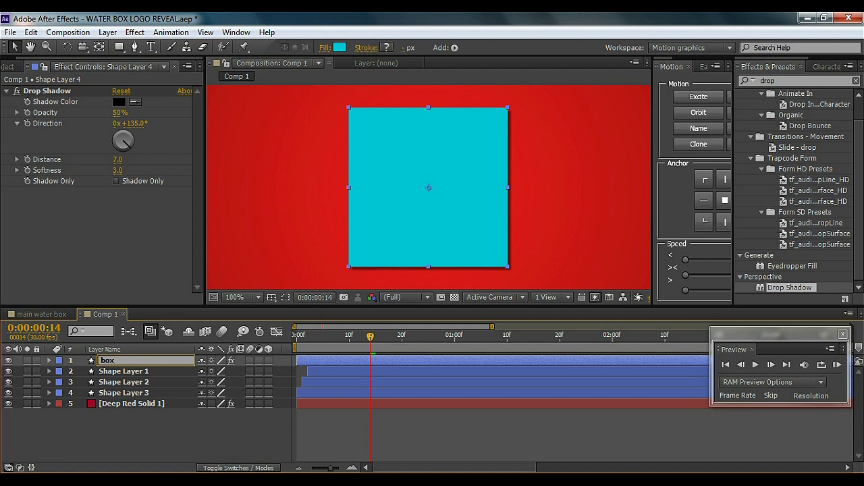
type("ox")
key("Return")
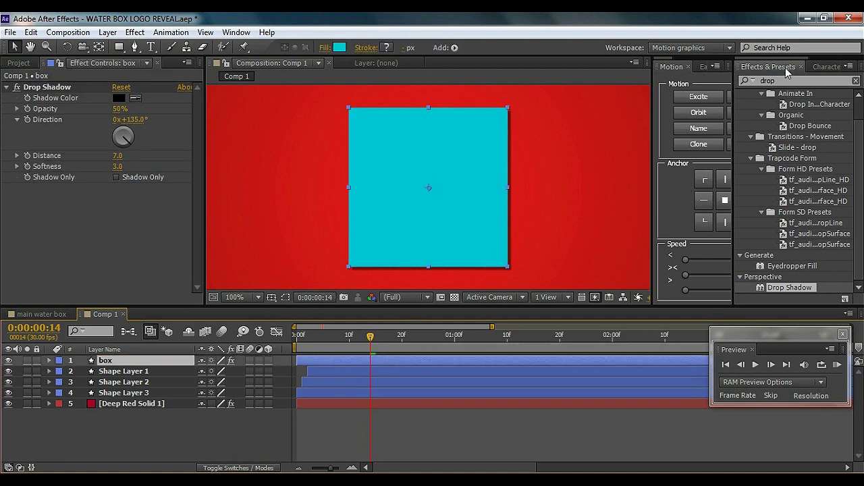
Search the effects for "cc jaws" and apply CC Jaws to the box layer.
double_click(768, 80)
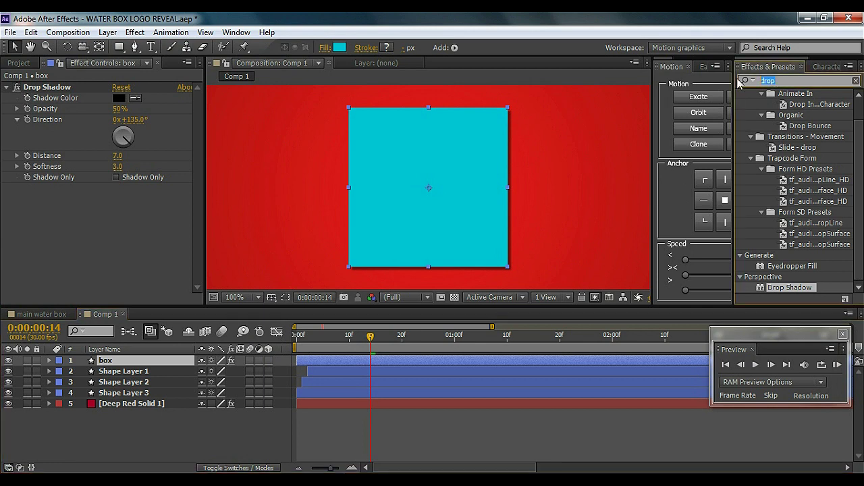
type("cc jaws")
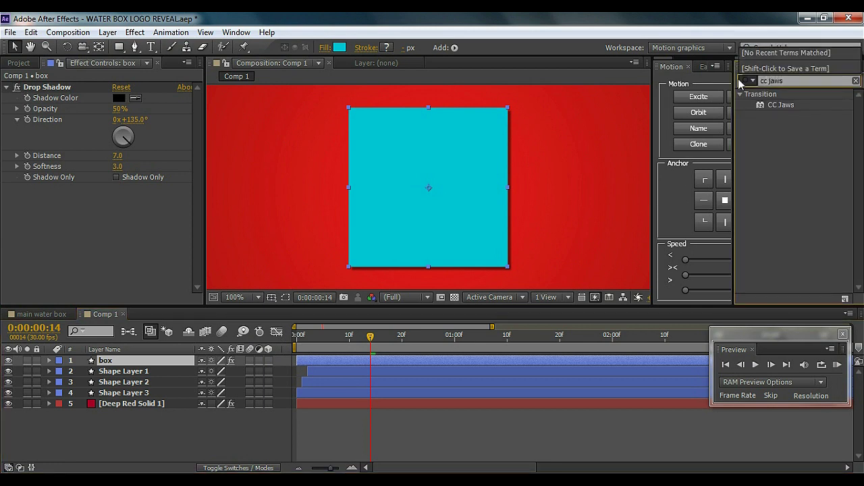
double_click(778, 106)
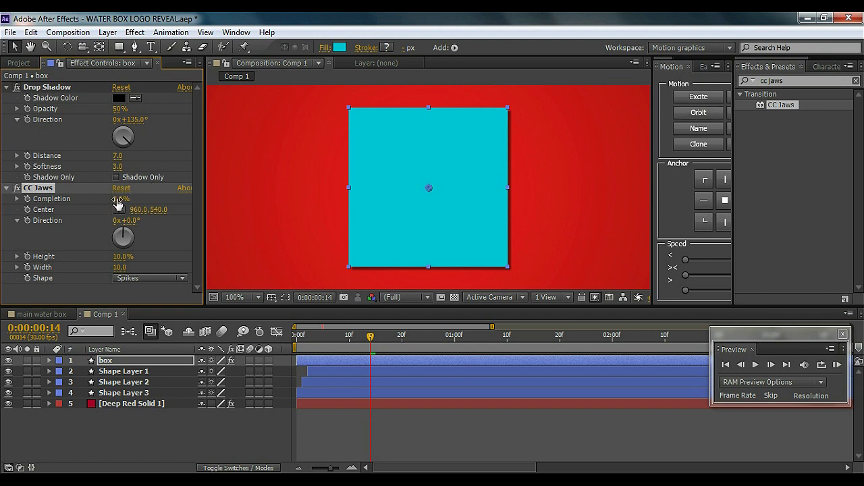
Raise the CC Jaws Completion on the box to 12% and set its shape to Waves.
left_click_drag(116, 199, 128, 202)
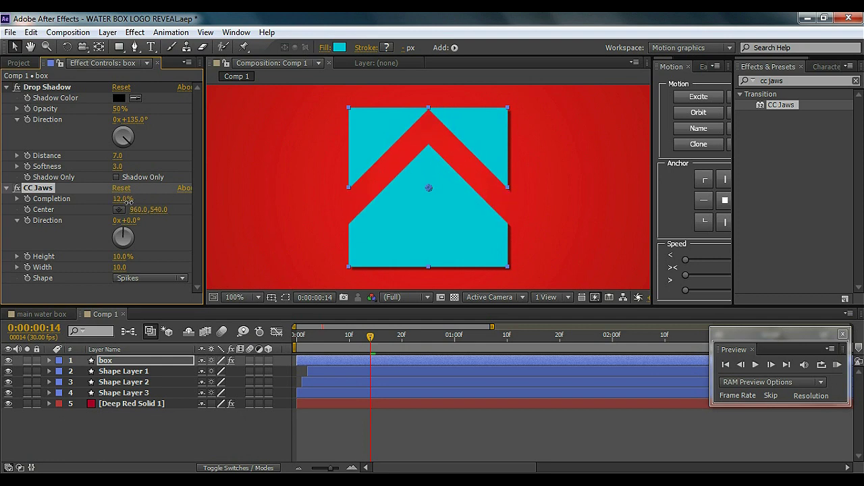
left_click(146, 277)
left_click(144, 333)
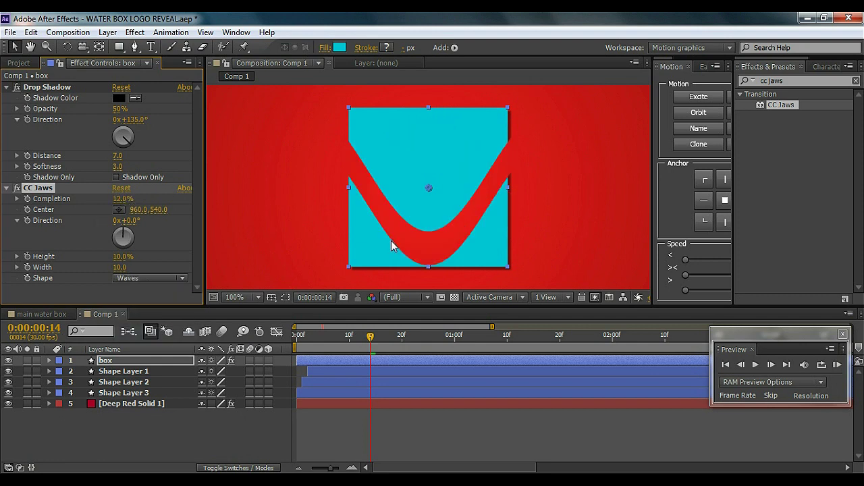
Move the CC Jaws center above the box to about 956, 301 and raise Completion to 93% to hide the box.
left_click_drag(428, 187, 428, 93)
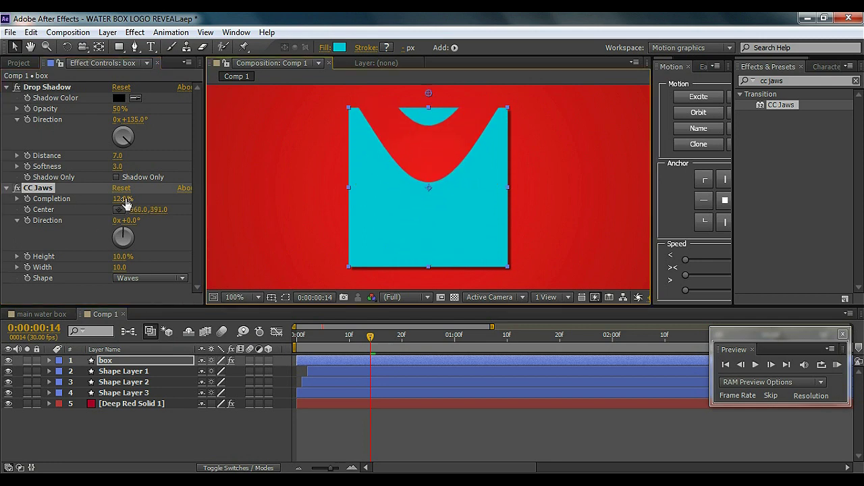
left_click_drag(122, 199, 136, 198)
mouse_move(123, 200)
left_mouse_down()
mouse_move(108, 201)
mouse_move(123, 200)
left_mouse_up()
scroll(399, 174, "down", 1)
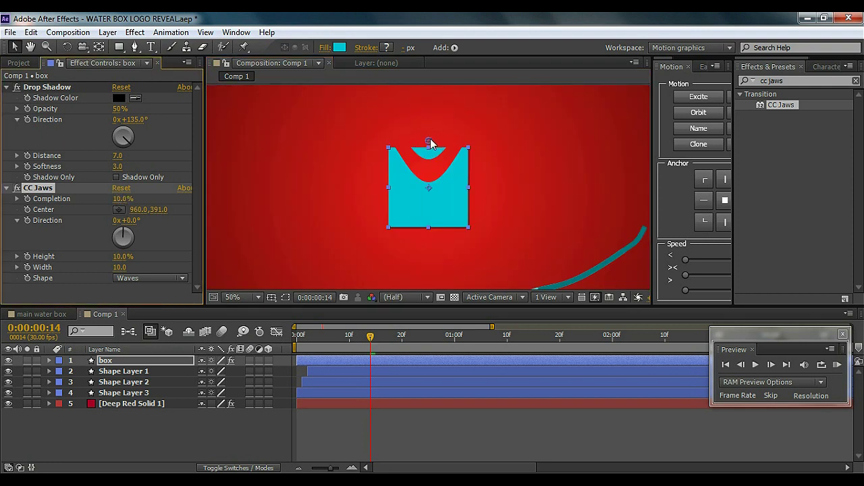
left_click_drag(428, 144, 427, 116)
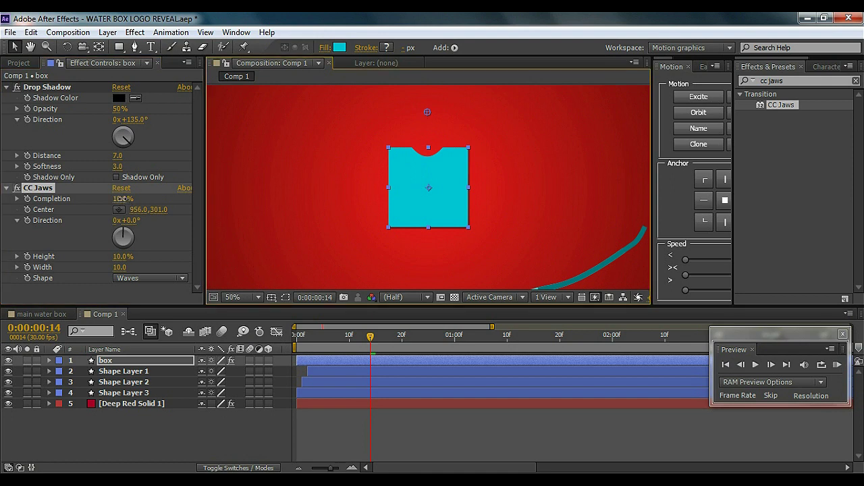
left_click_drag(126, 199, 180, 203)
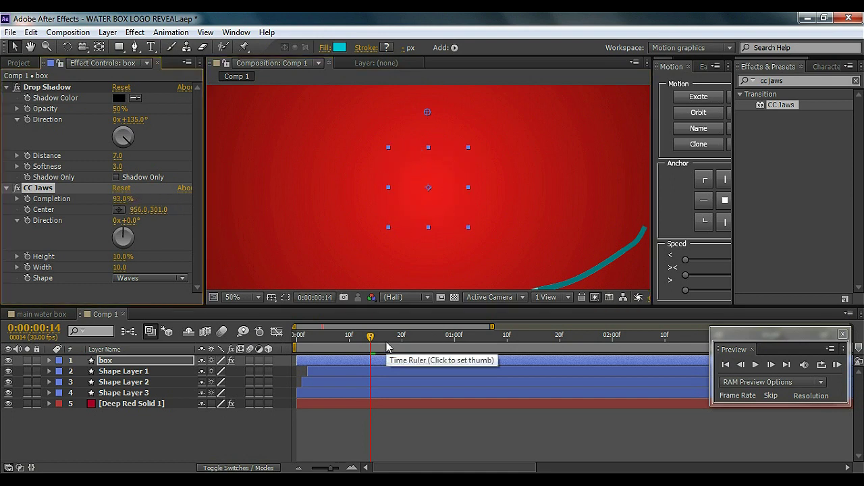
Keyframe the CC Jaws Completion at 93% on 0:00:01:10 and 0% on 0:00:02:00, then deselect the box layer.
left_click_drag(385, 338, 508, 350)
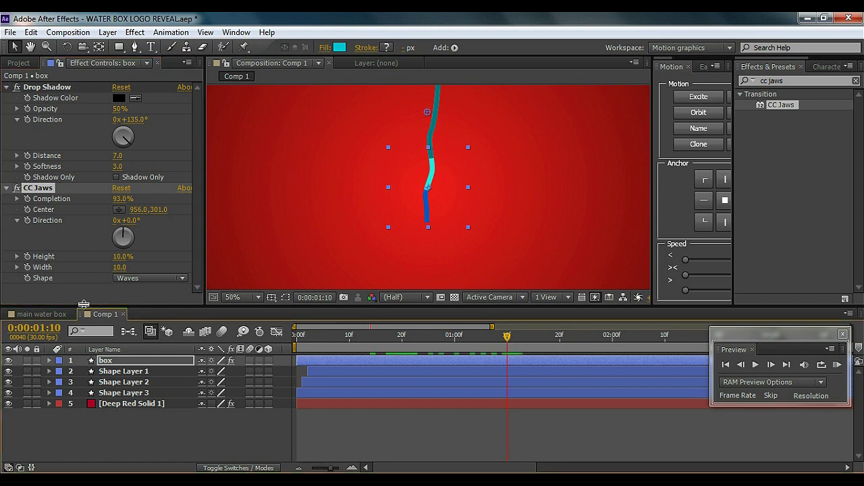
left_click(27, 199)
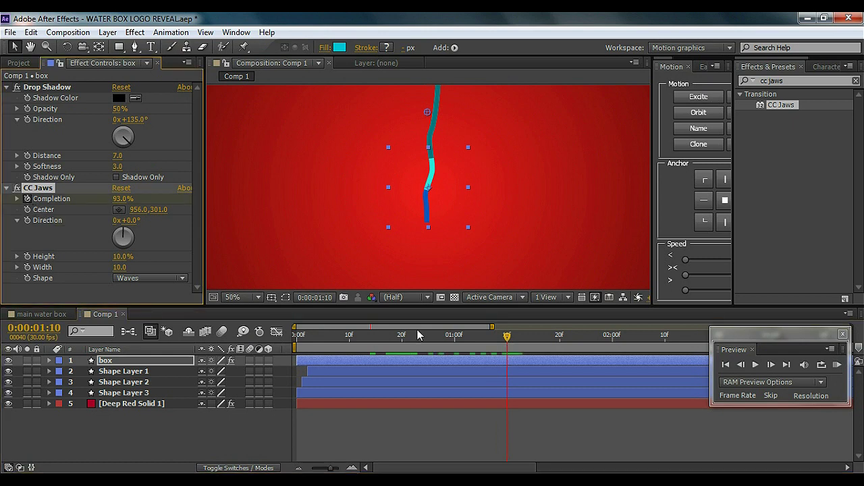
left_click_drag(506, 344, 612, 349)
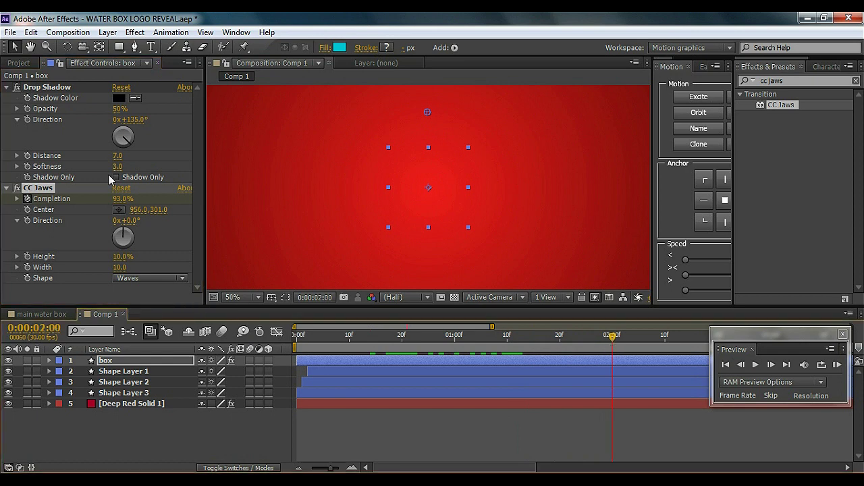
left_click_drag(116, 200, 74, 201)
left_click(179, 428)
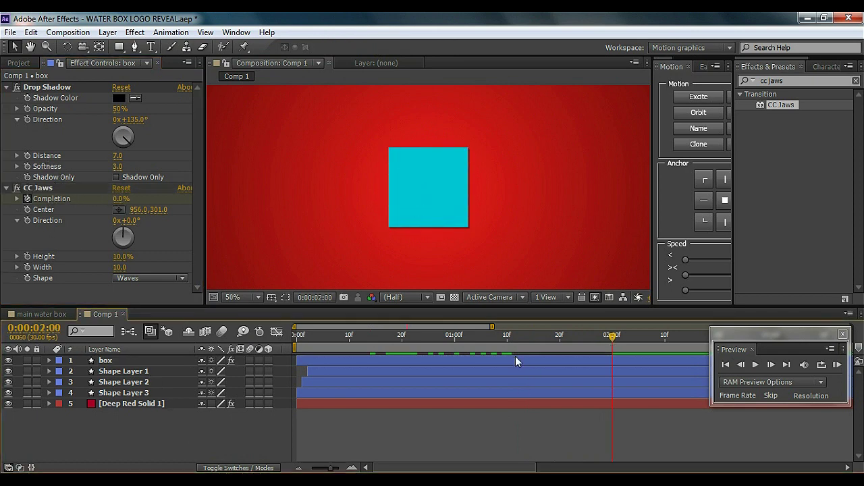
Reveal the box's Completion keyframes, move the last one closer to the first, and trim and shift the layer to start at about 0:00:01:05.
left_click(468, 362)
key("u")
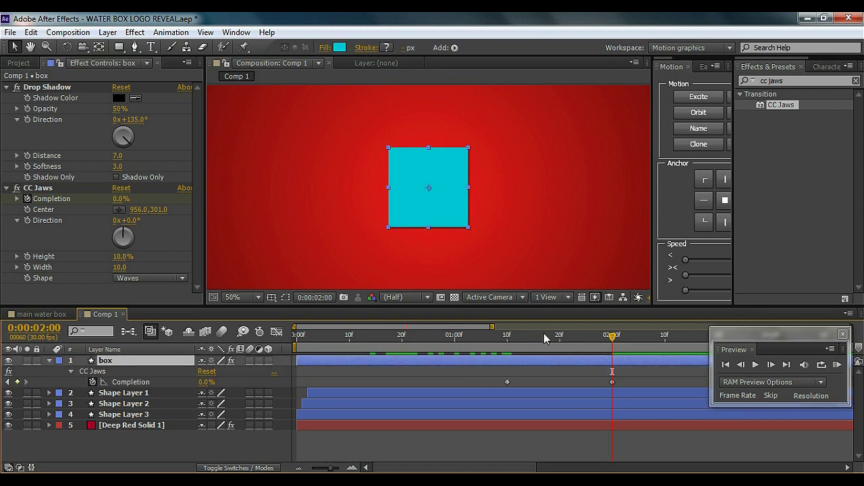
left_click_drag(515, 337, 549, 354)
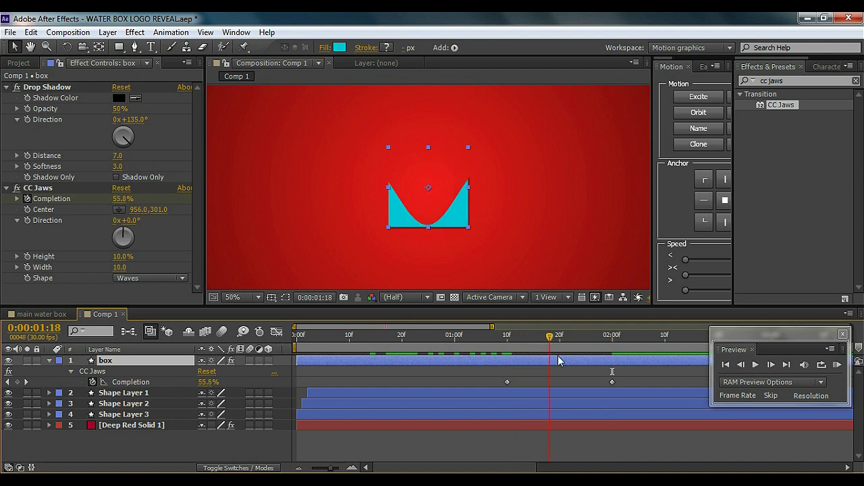
left_click_drag(611, 383, 573, 385)
left_click_drag(549, 336, 508, 368)
left_click(491, 365)
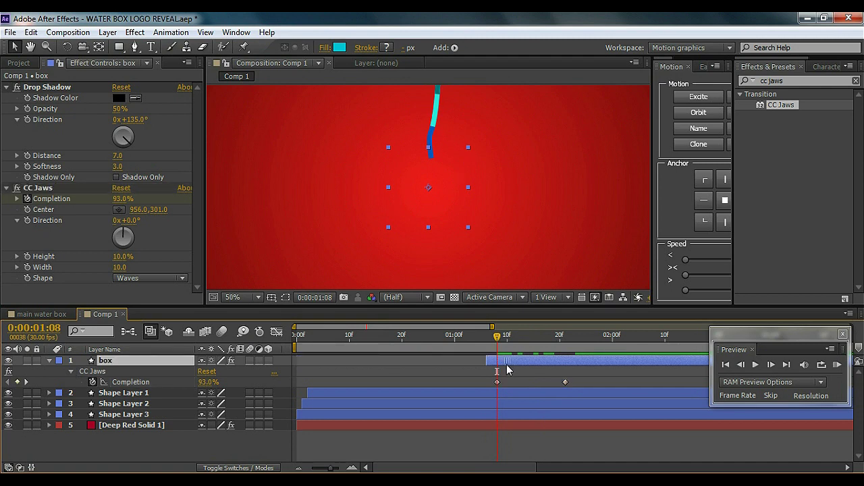
left_click_drag(498, 336, 527, 362)
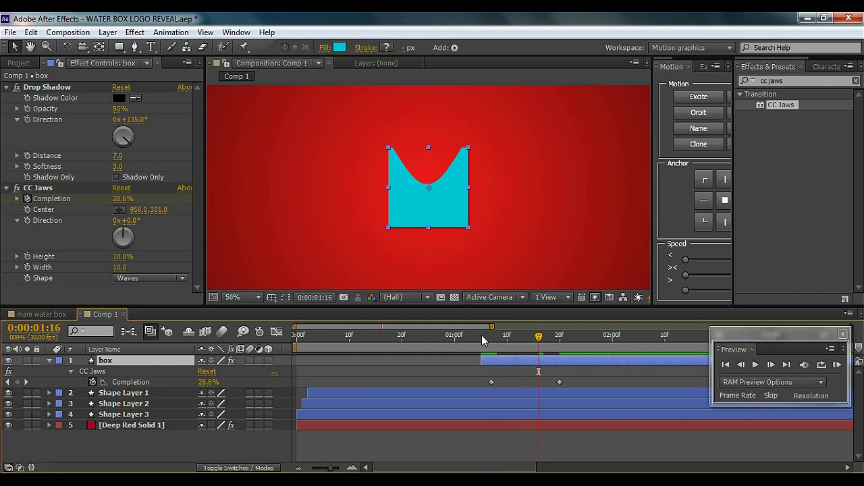
Set the work area from about 0:00:01:01 to 0:00:01:29 and run a RAM preview of the box reveal.
left_click_drag(483, 339, 463, 336)
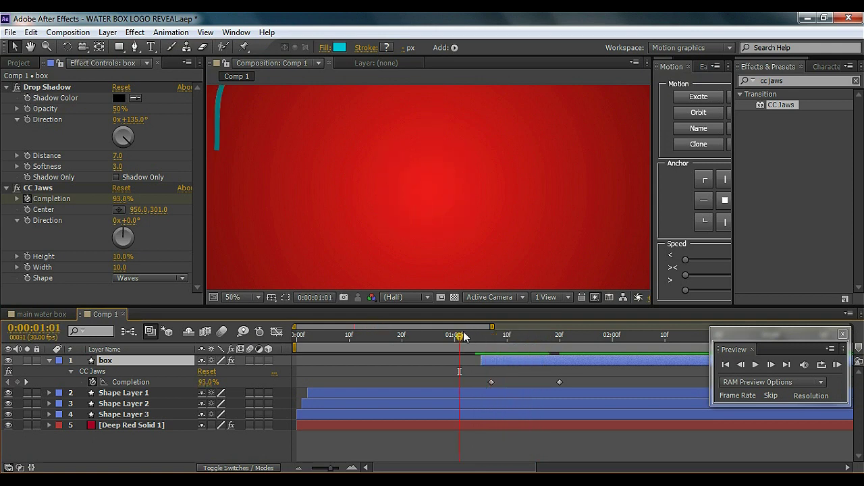
key("b")
left_click(605, 341)
key("n")
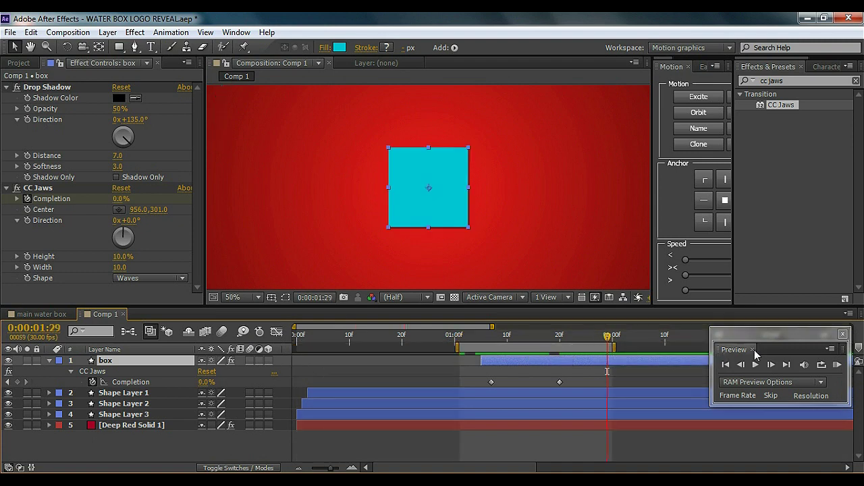
left_click(837, 365)
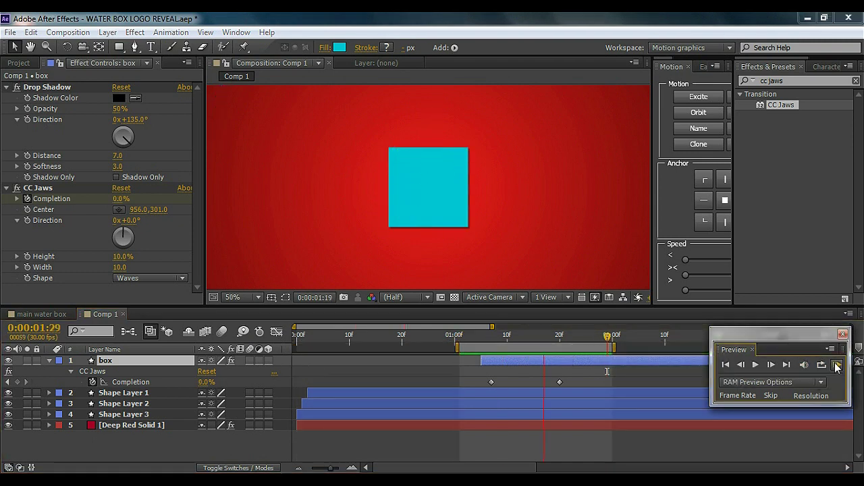
left_click(836, 366)
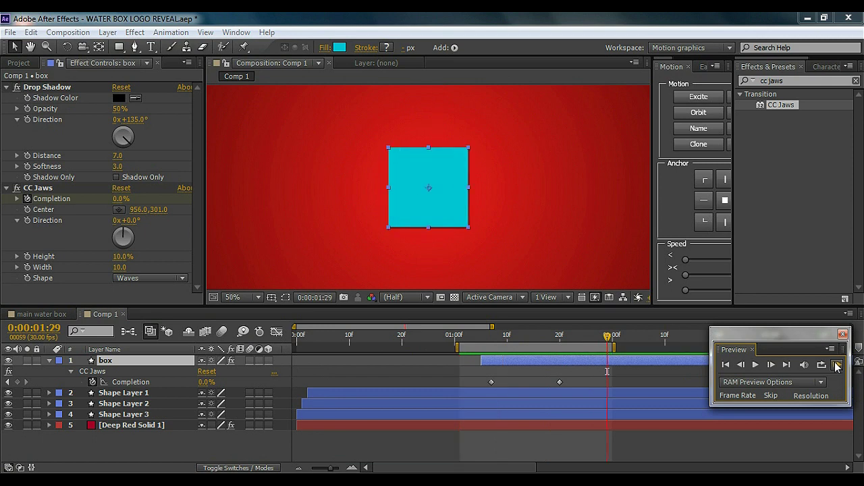
Lengthen the box's Completion animation to 20 frames, shift the layer to start at about 0:00:01:03, and collapse it.
left_click_drag(561, 382, 596, 381)
left_click_drag(511, 336, 539, 346)
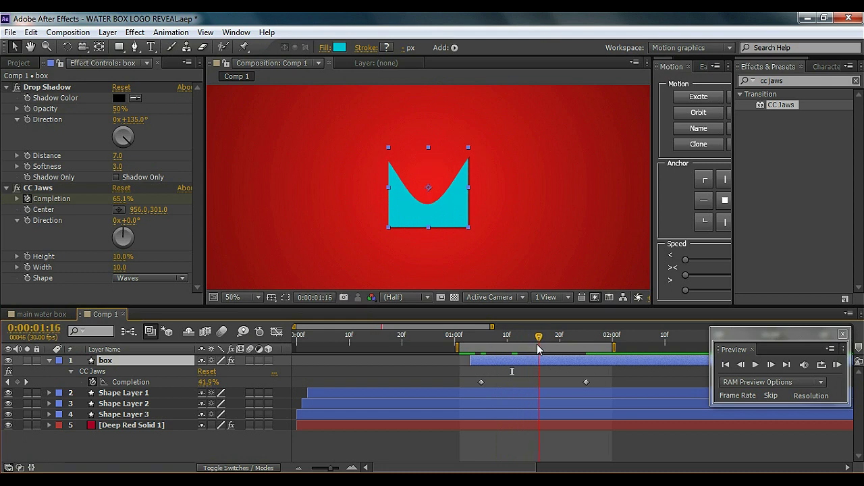
left_click(50, 361)
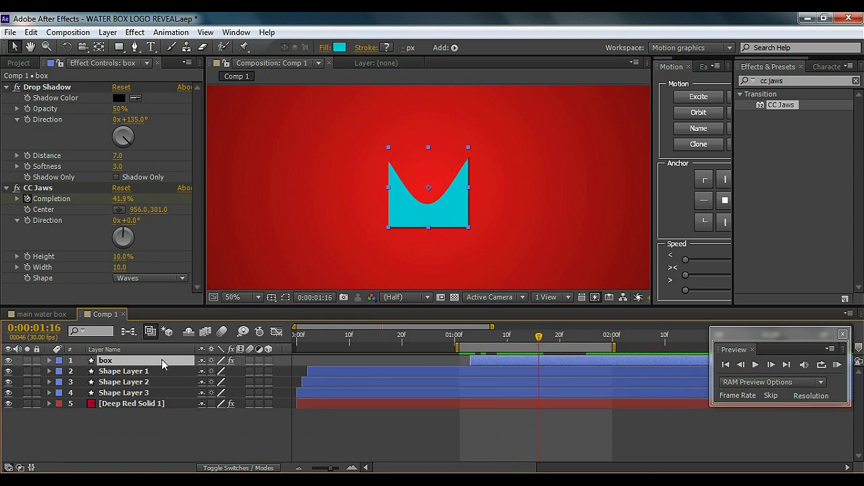
Duplicate the box layer twice and stack the copies directly beneath it, with box 2 above box 3.
key("ctrl+d")
key("ctrl+d")
left_click(118, 371)
left_click(117, 361, "shift")
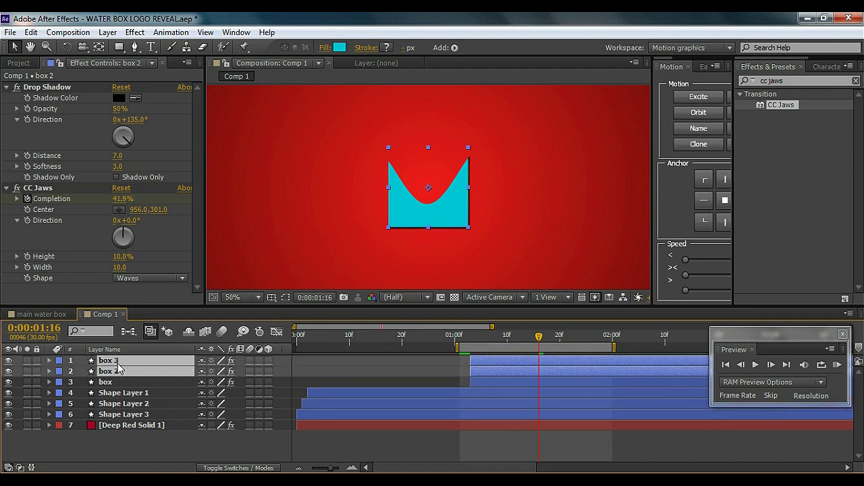
left_click_drag(118, 373, 118, 388)
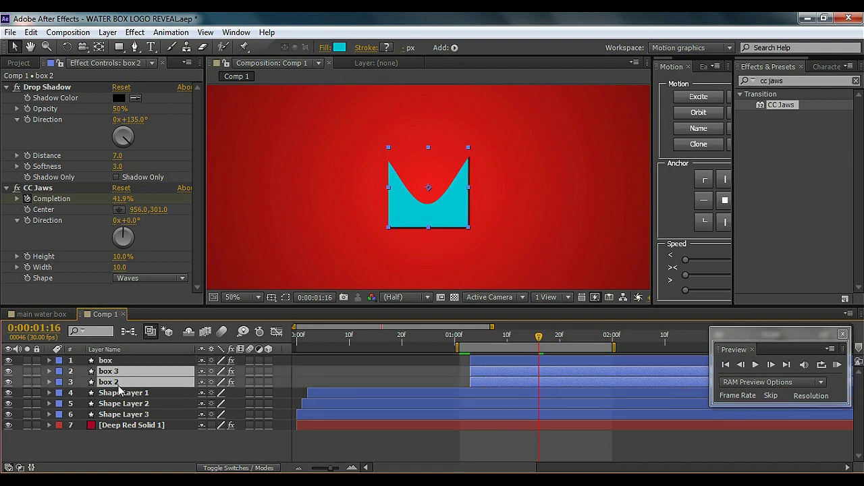
left_click(118, 388)
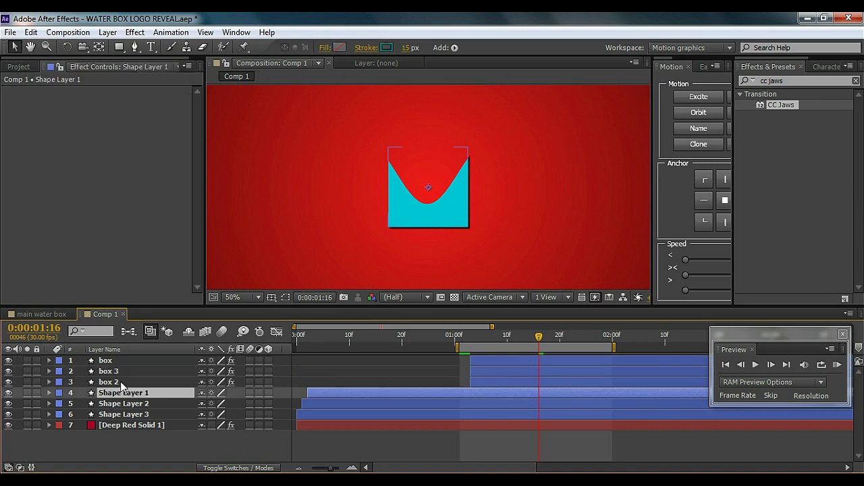
left_click(119, 373)
left_click_drag(121, 388, 122, 388)
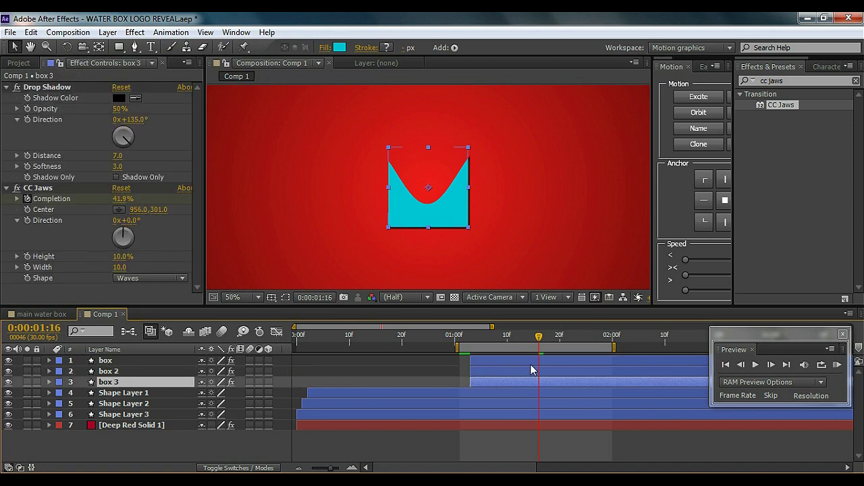
Offset the box layer to start at about 0:00:01:05 and box 2 at about 0:00:01:04, and scrub through the fill-in.
left_click(492, 360)
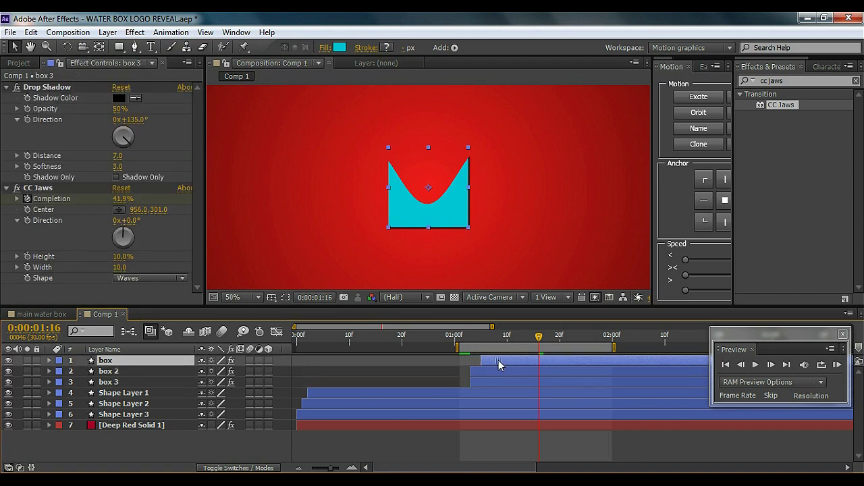
left_click_drag(489, 368, 493, 368)
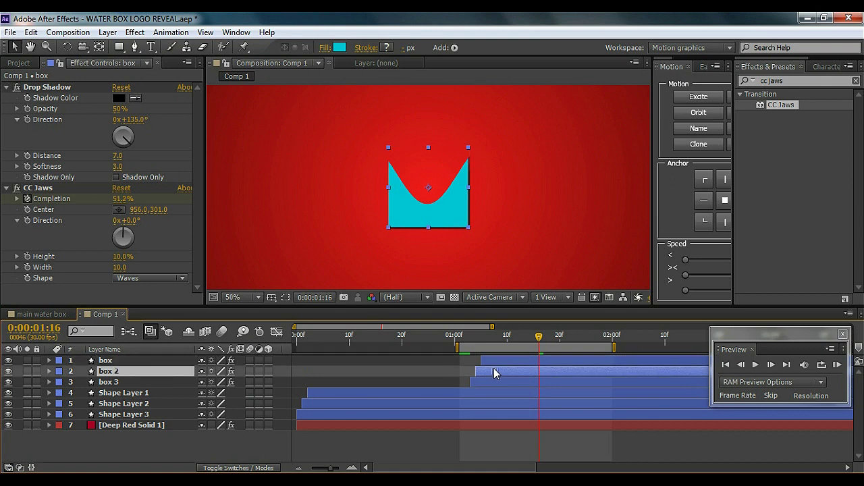
left_click(470, 339)
left_click_drag(472, 341, 499, 339)
key("space")
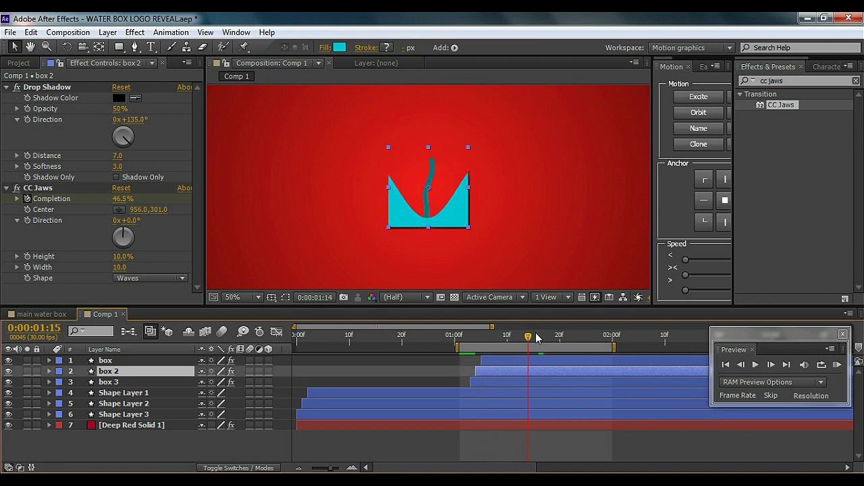
Change the fill colour of box 2 to a darker teal, about 0A97A4.
key("slash")
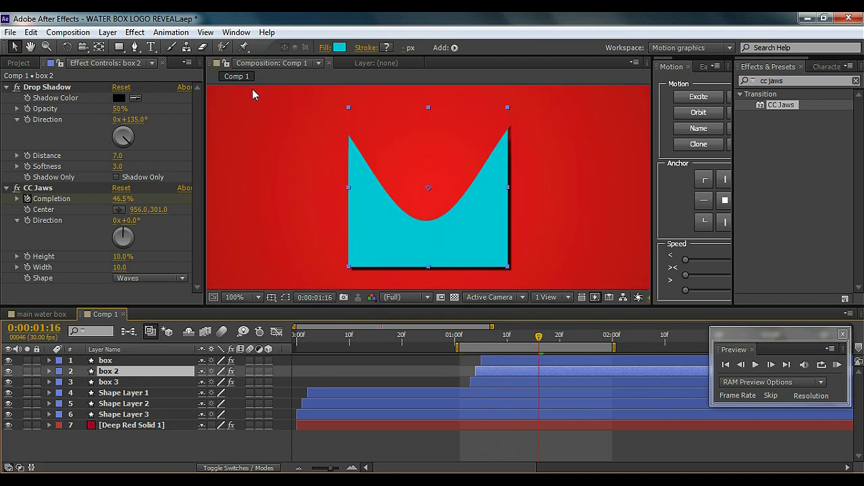
left_click(339, 48)
left_click(557, 335)
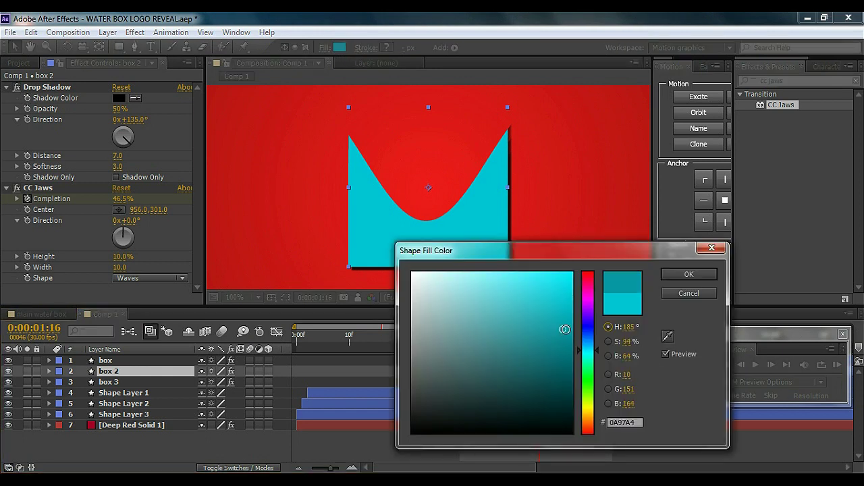
left_click(688, 274)
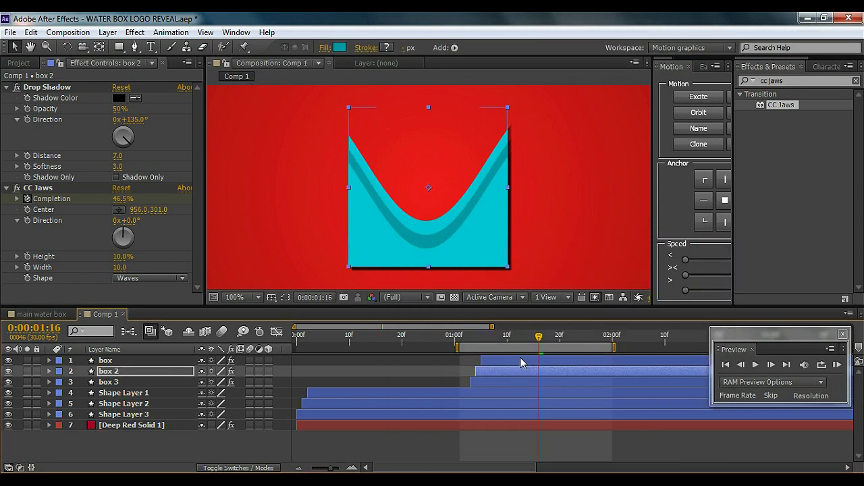
Change the fill colour of box 3 to a deeper teal, about 097680.
left_click(149, 382)
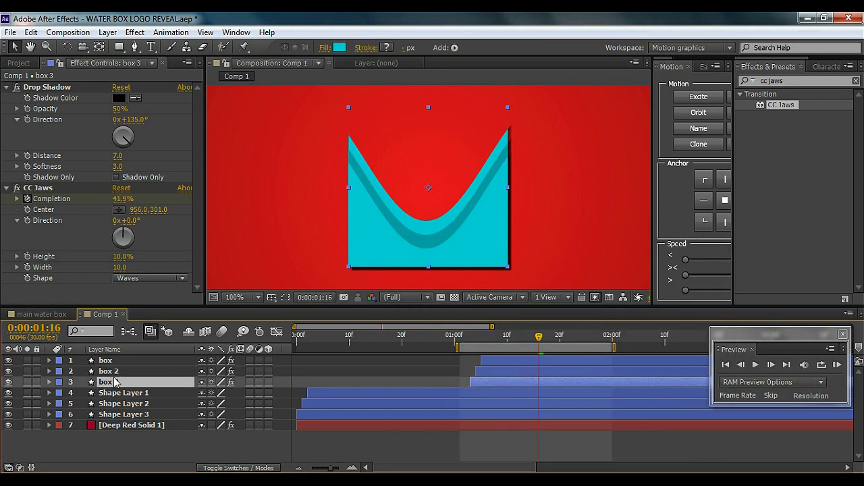
left_click(336, 48)
left_click(571, 352)
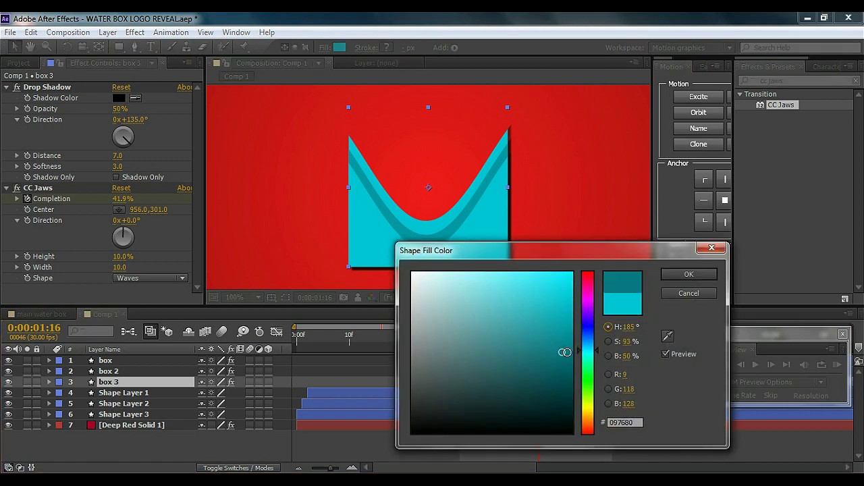
left_click(689, 274)
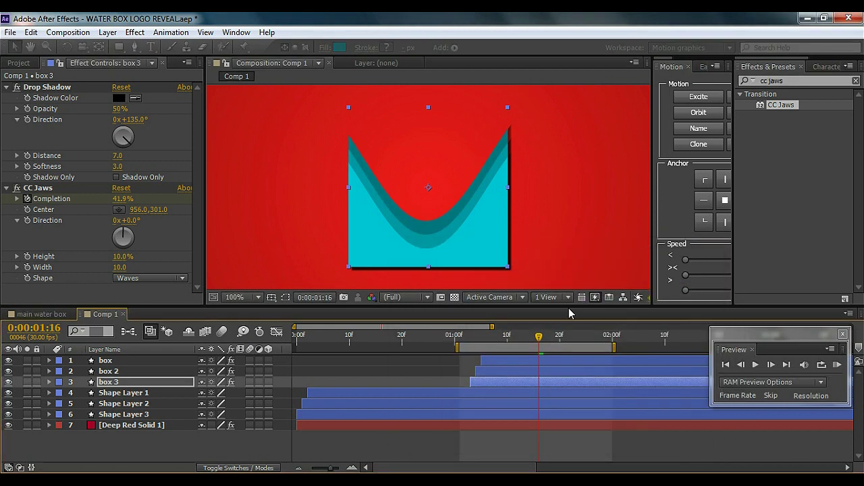
Stagger the layers so box starts at about 0:00:01:07 and box 2 at about 0:00:01:05, and scrub through the waves.
mouse_move(494, 362)
left_mouse_down()
mouse_move(500, 373)
mouse_move(502, 364)
left_mouse_up()
left_click(495, 370)
left_click(415, 445)
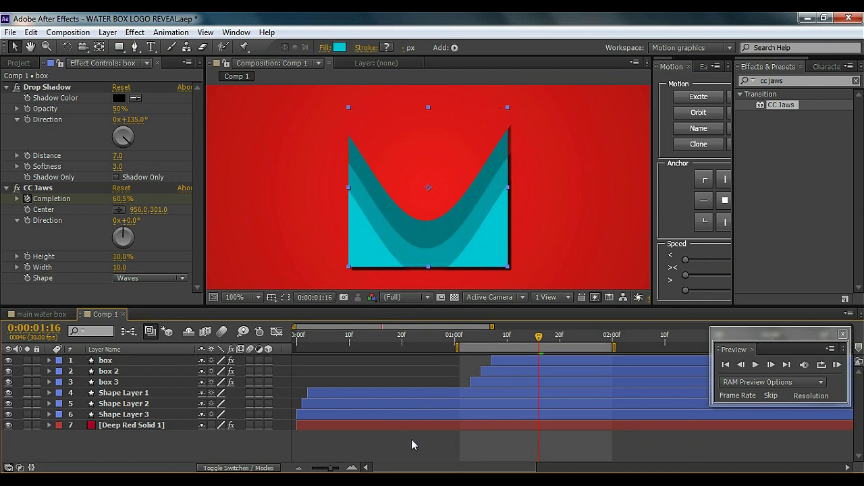
left_click(485, 334)
left_click_drag(480, 335, 539, 336)
key("comma")
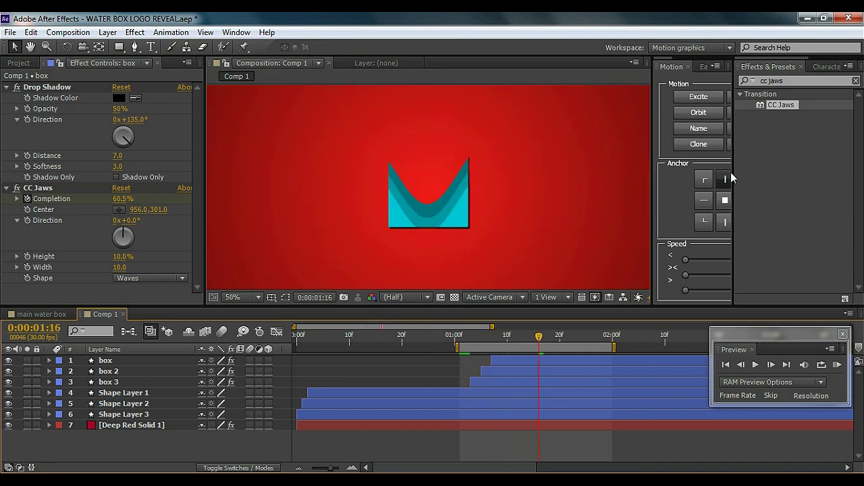
Search the effects for ripple, try the ripple 2 preset on box 2, undo it, and apply the Distort effect Ripple instead.
left_click(788, 82)
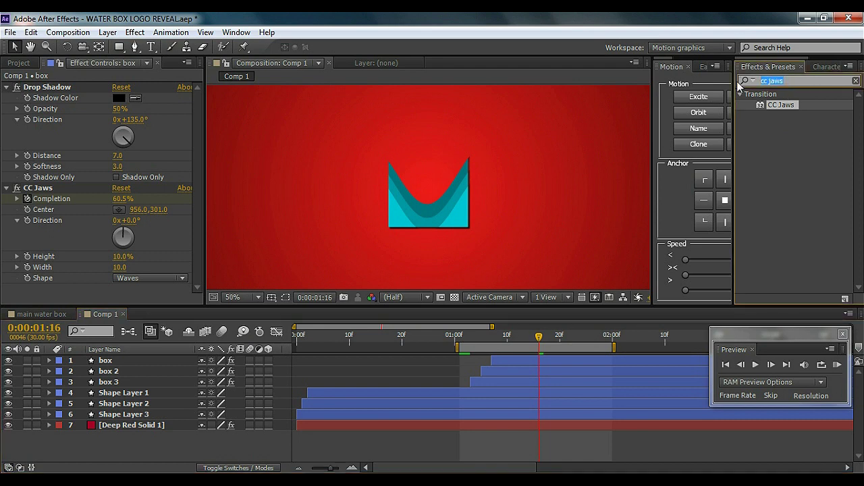
type("ri")
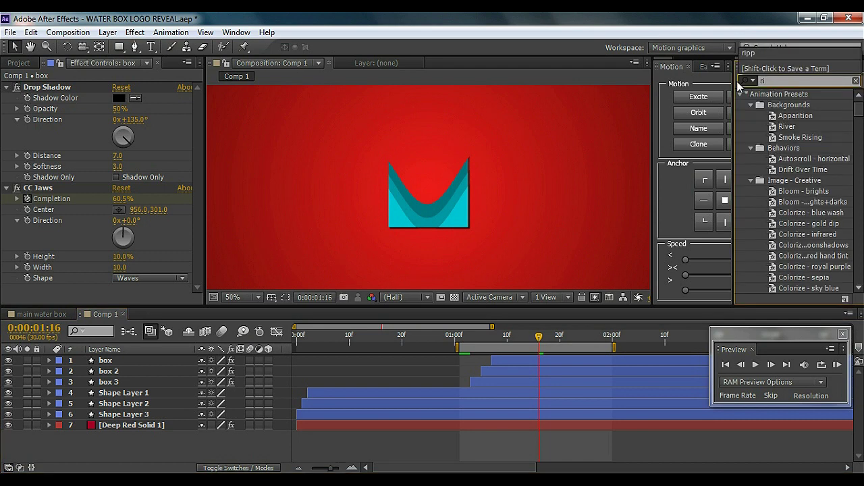
type("pple")
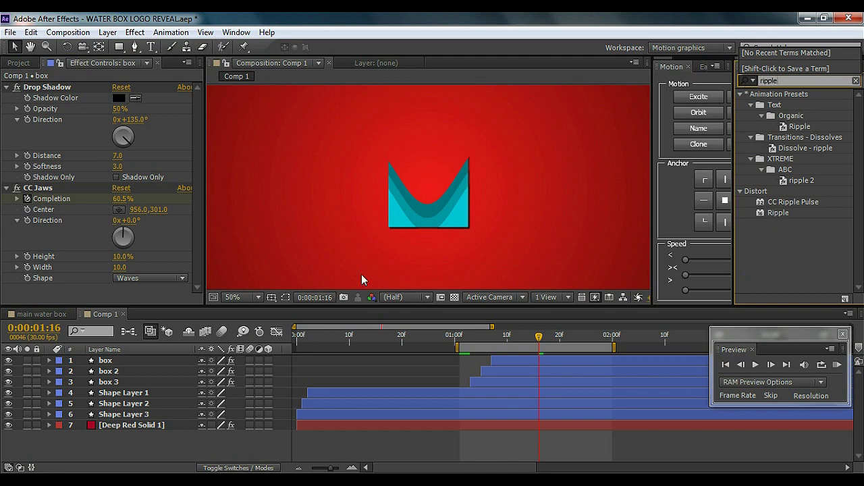
left_click(108, 371)
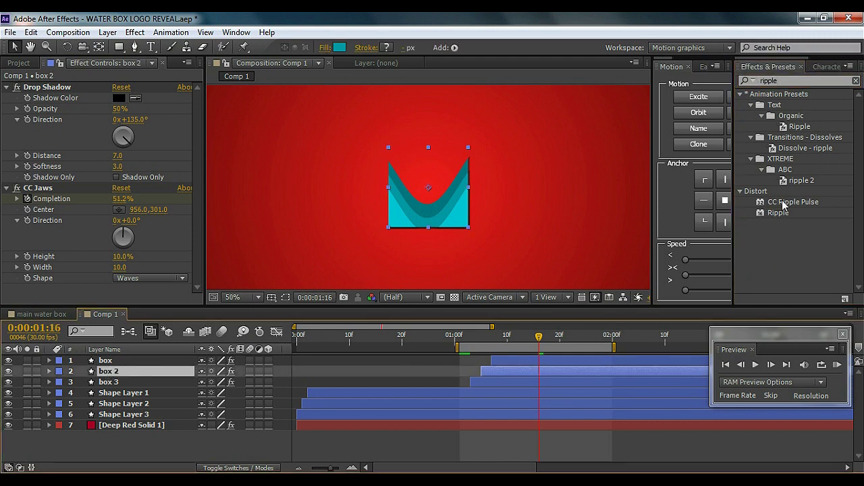
double_click(799, 181)
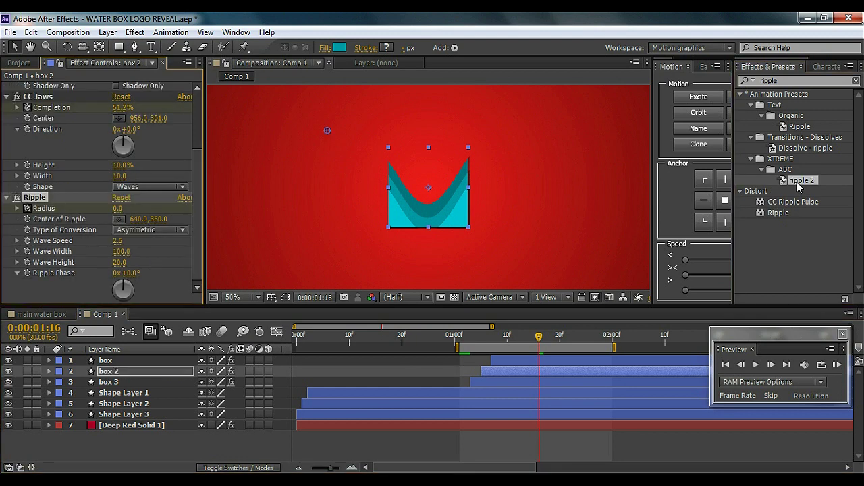
key("ctrl+z")
double_click(777, 213)
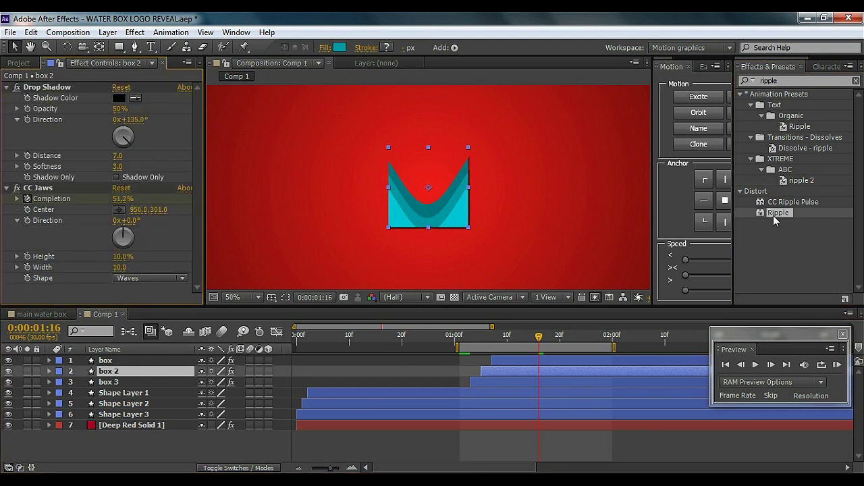
Set box 2's Ripple effect to a Radius of 17.0 and a Wave Speed of 3.7.
left_click_drag(118, 208, 139, 208)
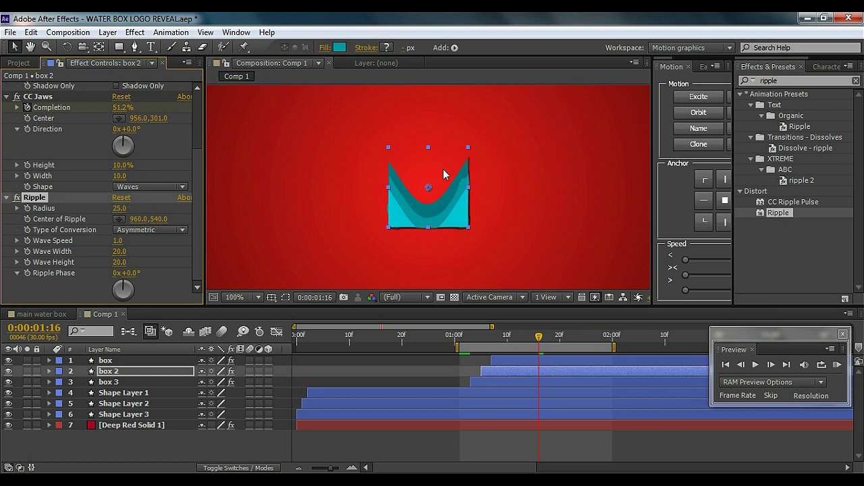
key("/")
key("ctrl+j")
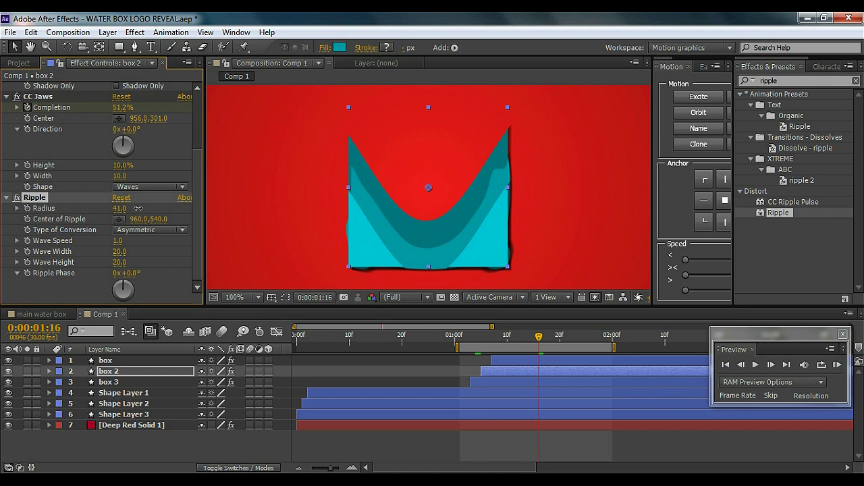
mouse_move(137, 208)
left_mouse_down()
mouse_move(111, 216)
mouse_move(126, 214)
left_mouse_up()
left_click_drag(117, 247, 129, 237)
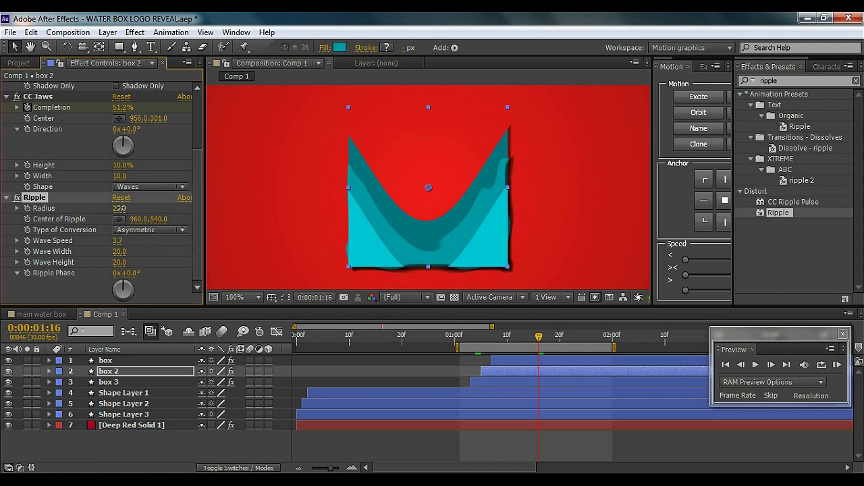
left_click_drag(110, 211, 118, 208)
left_click(264, 216)
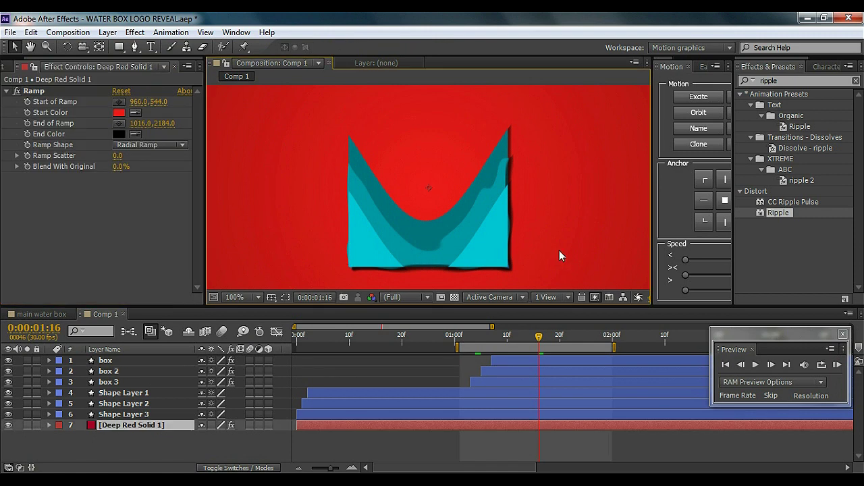
Scrub the animation to 0:00:02:10 and extend the end of the work area to about 0:00:03:04.
key("comma")
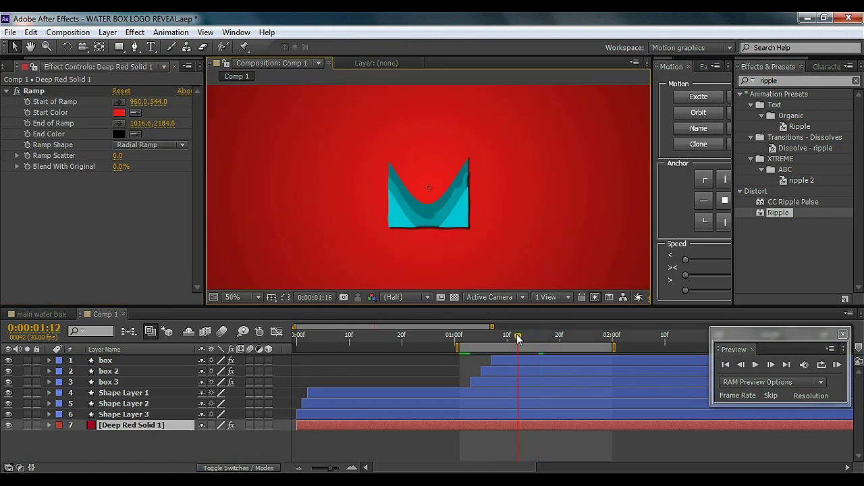
left_click_drag(518, 337, 663, 345)
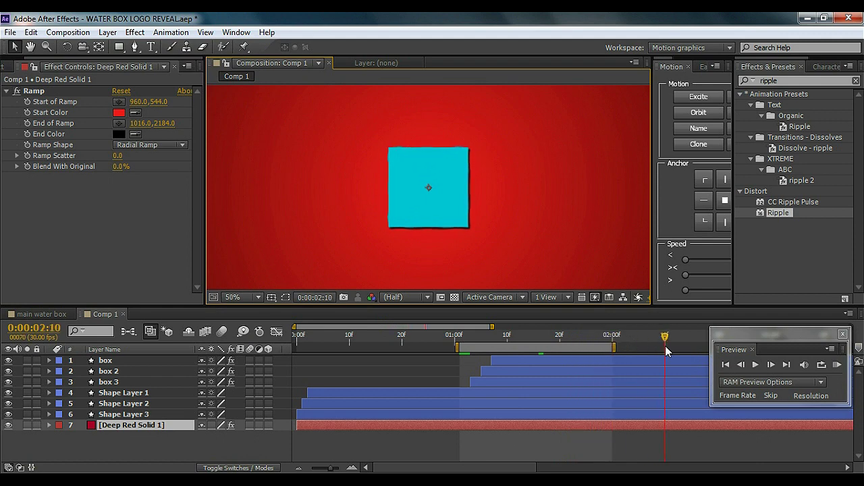
left_click_drag(504, 467, 560, 469)
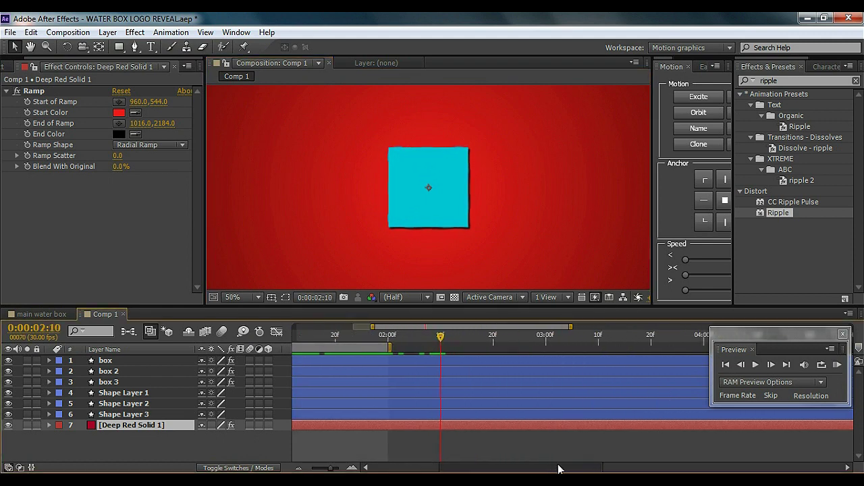
left_click_drag(391, 348, 568, 348)
Add Position keyframes to the box, box 2 and box 3 layers at 0:00:02:10.
left_click(129, 363)
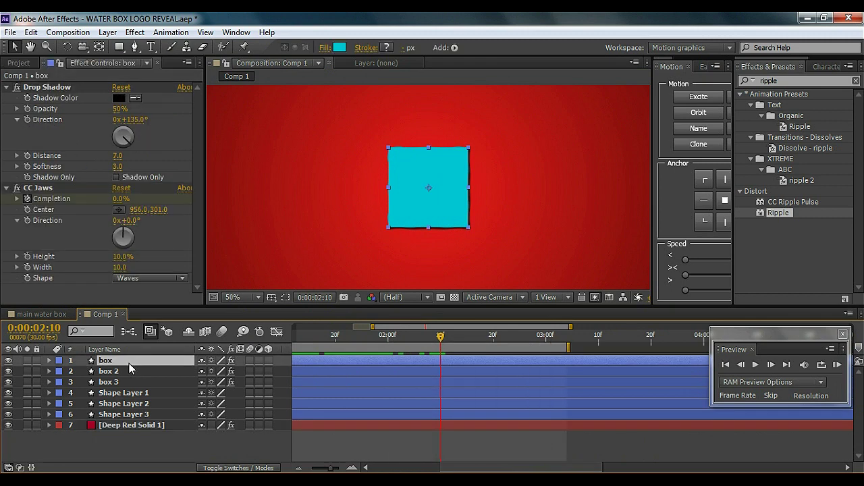
left_click(112, 385, "shift")
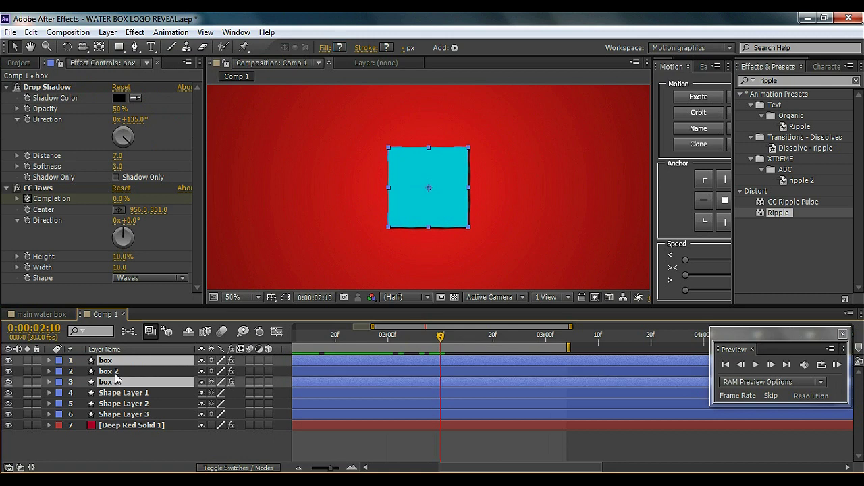
mouse_move(116, 373)
left_mouse_down()
mouse_move(179, 397)
mouse_move(116, 376)
left_mouse_up()
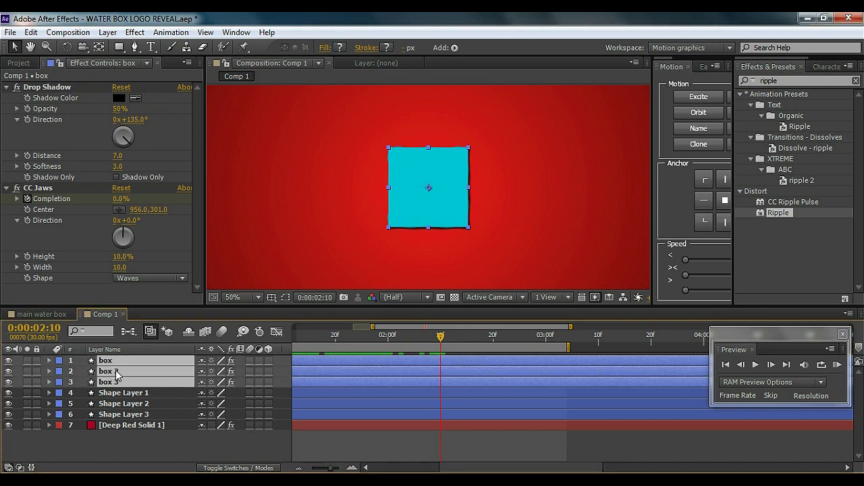
key("p")
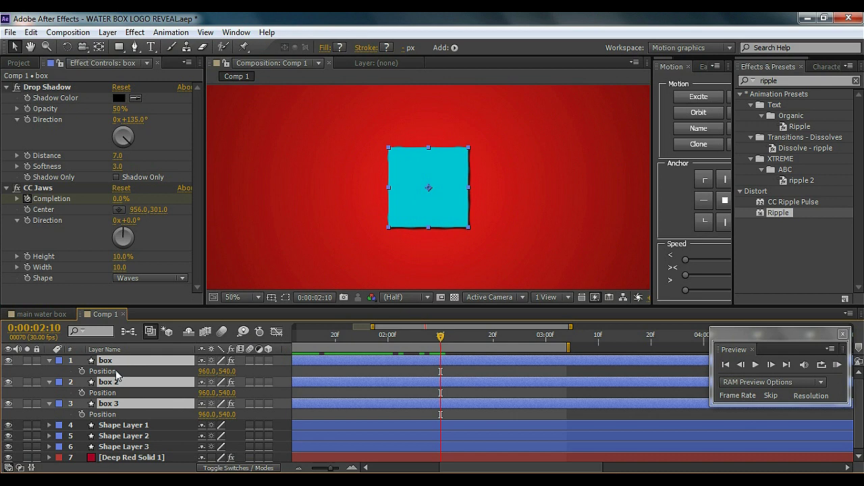
left_click(82, 371)
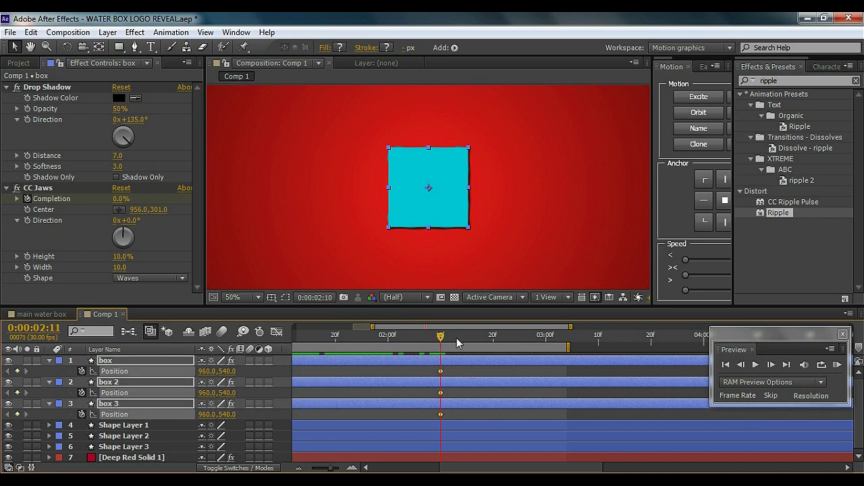
At 0:00:02:25, move all three boxes below the frame by setting their Position to 960.0, 1220.0.
left_click_drag(437, 341, 520, 341)
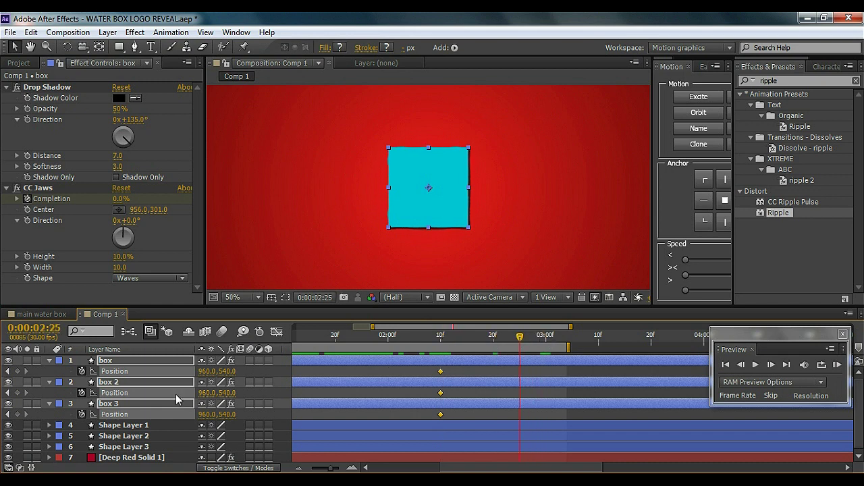
left_click_drag(221, 375, 290, 376)
scroll(421, 230, "down", 2)
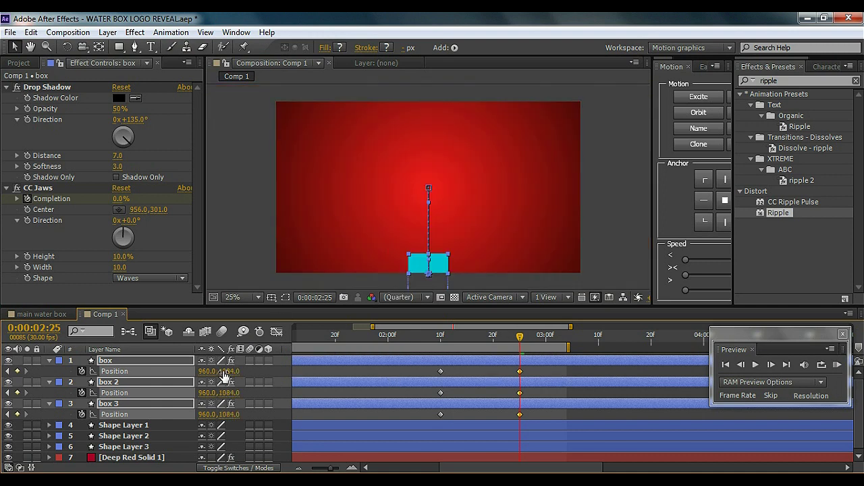
left_click_drag(226, 371, 308, 372)
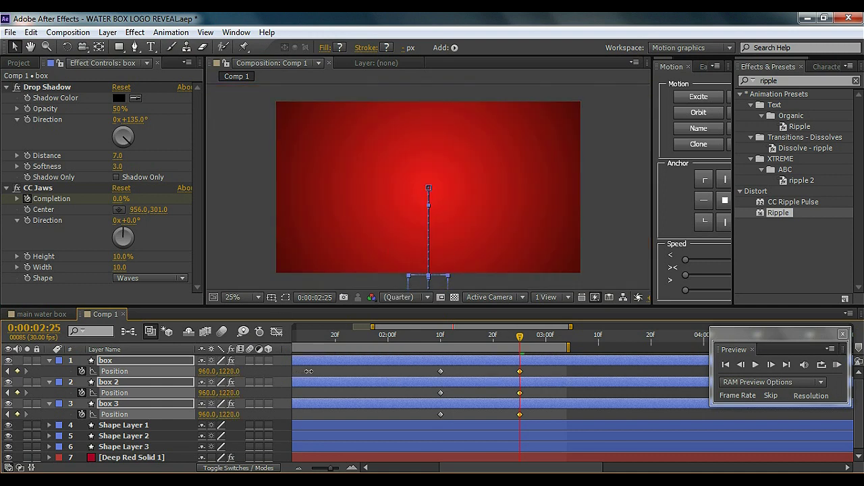
left_click(594, 272)
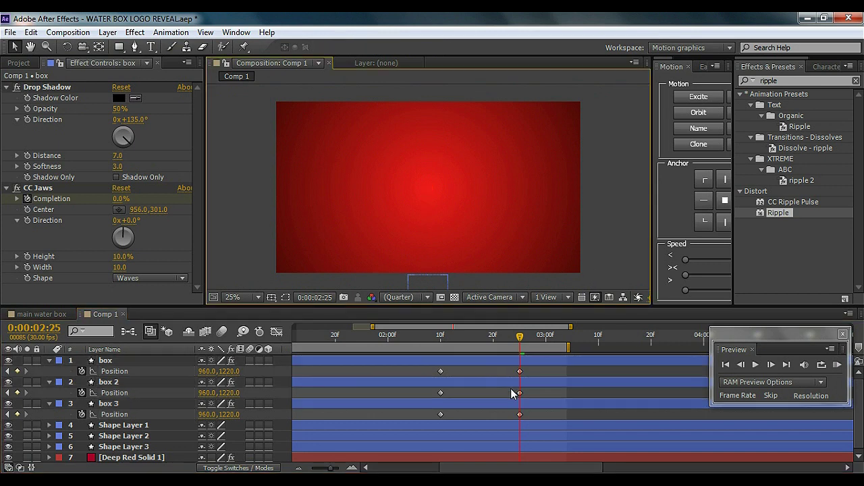
Stagger the exits by moving box 2's last Position keyframe to about 0:00:02:27 and box 3's to about 0:00:02:29.
left_click_drag(520, 395, 525, 397)
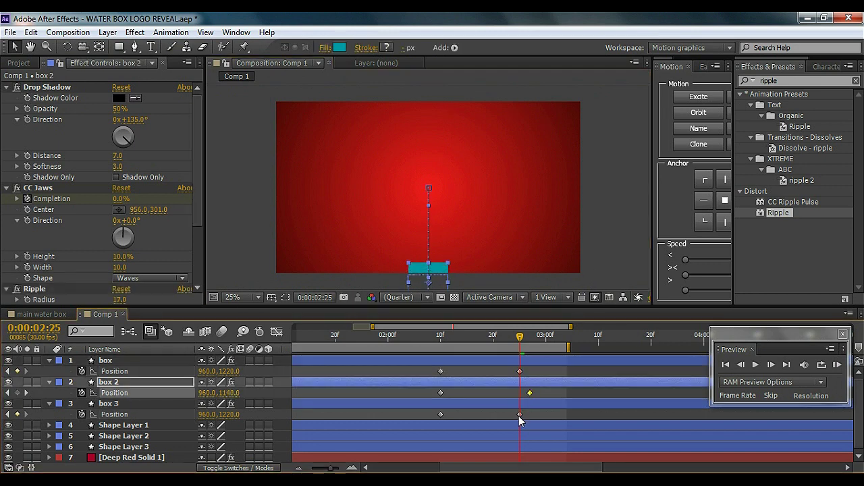
left_click_drag(519, 415, 541, 415)
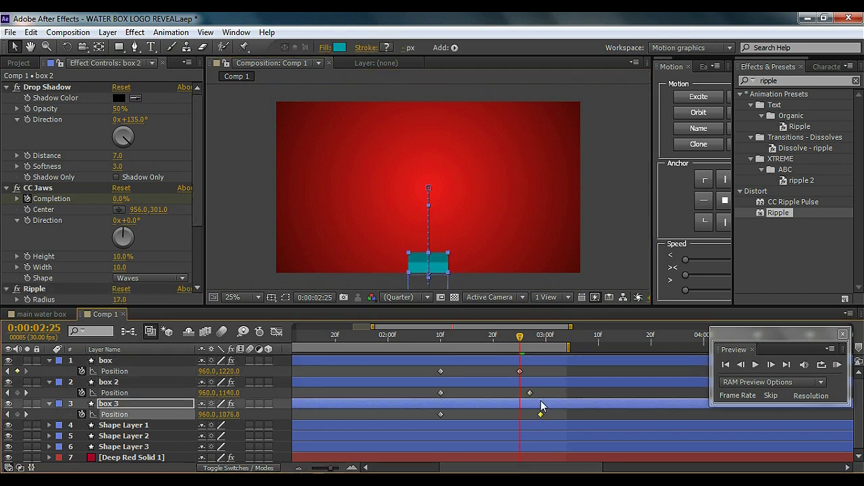
Check the boxes' exit, then apply Easy Ease to all Position keyframes of box, box 2 and box 3.
left_click_drag(522, 343, 494, 341)
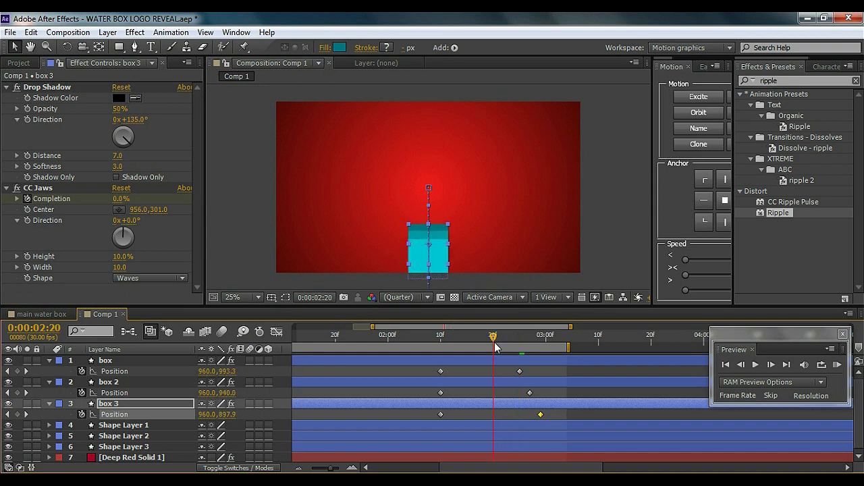
left_click(621, 223)
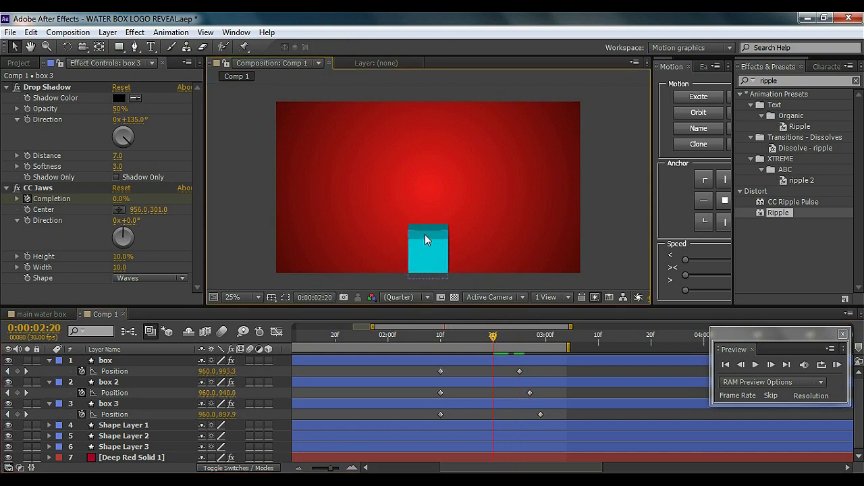
scroll(425, 234, "up", 1)
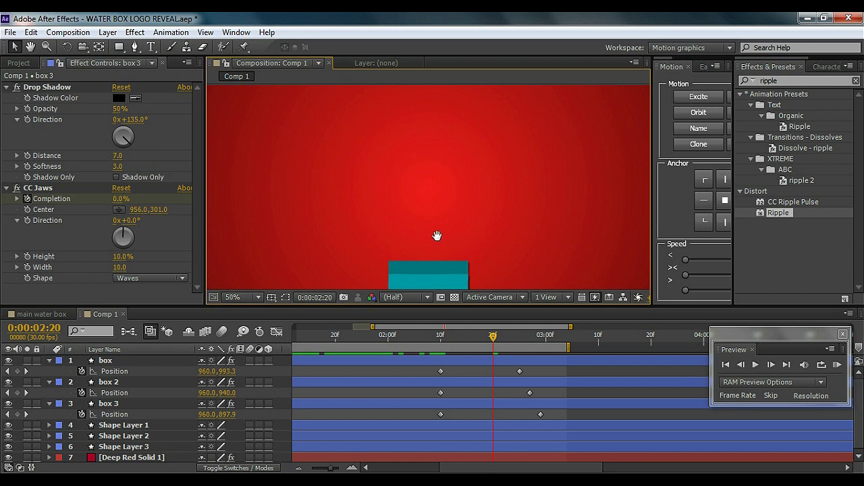
left_click_drag(438, 237, 441, 194)
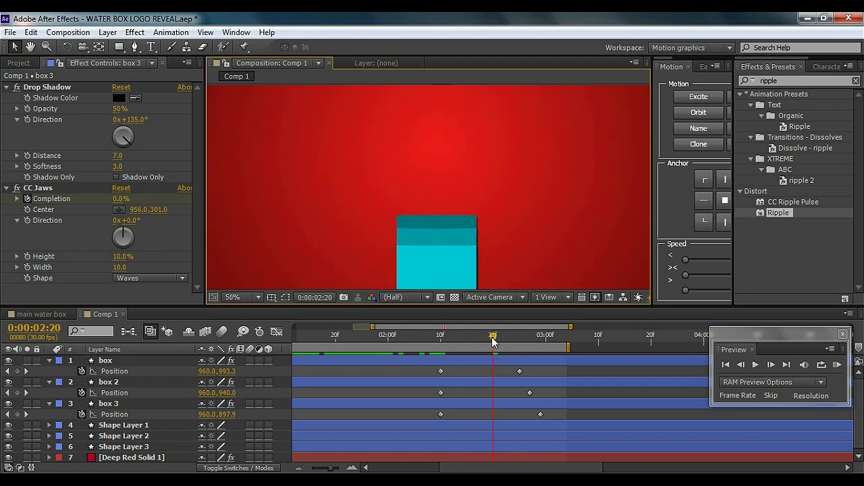
left_click_drag(493, 341, 530, 341)
scroll(505, 222, "down", 1)
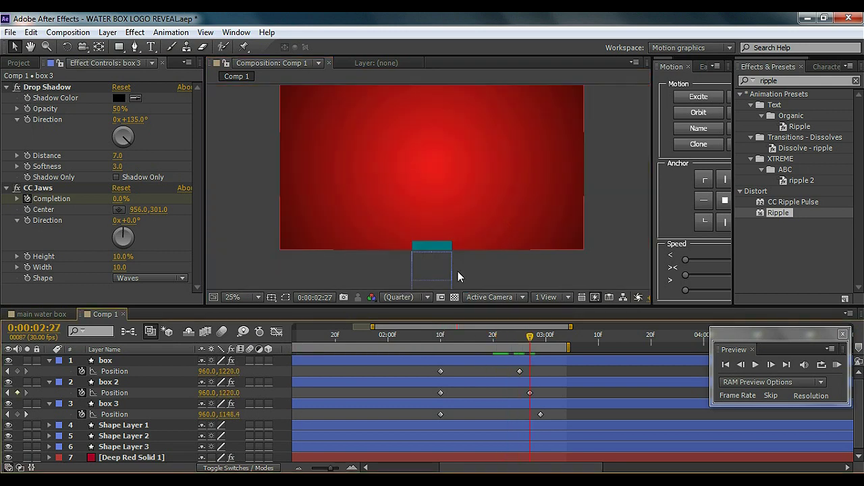
left_click_drag(422, 370, 554, 420)
key("F9")
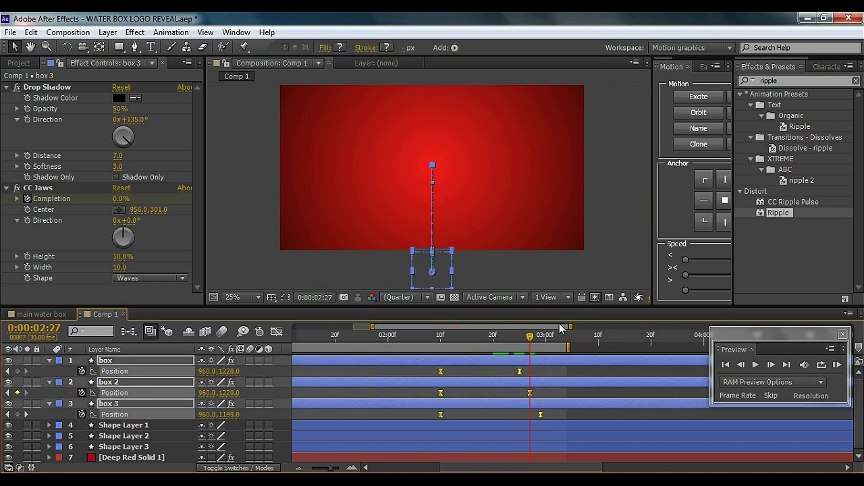
left_click(592, 259)
Collapse the displayed properties of the box, box 2 and box 3 layers and clear the selection.
left_click(78, 363)
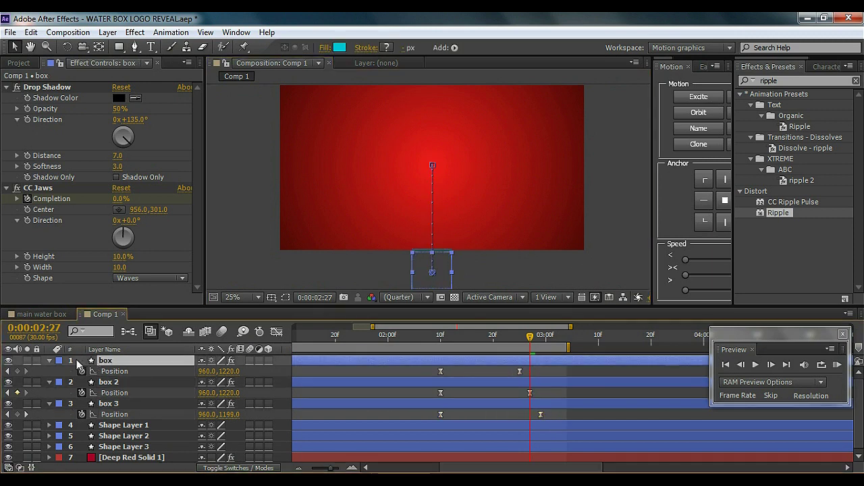
left_click(48, 361)
left_click(48, 371)
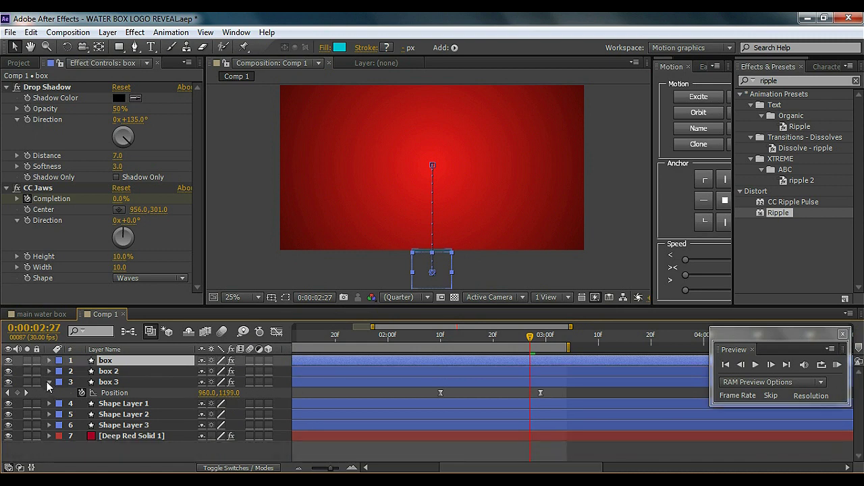
left_click(48, 382)
left_click(81, 440)
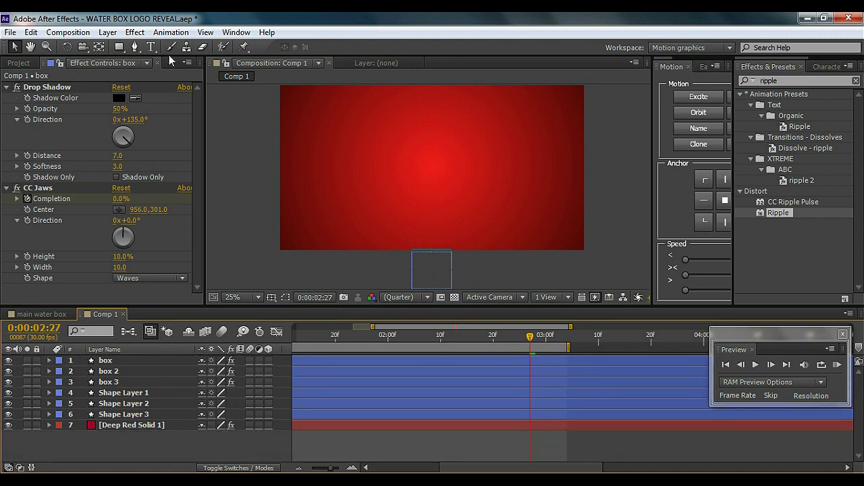
Create a white text layer reading DOPE in the composition.
left_click(151, 46)
left_click(348, 154)
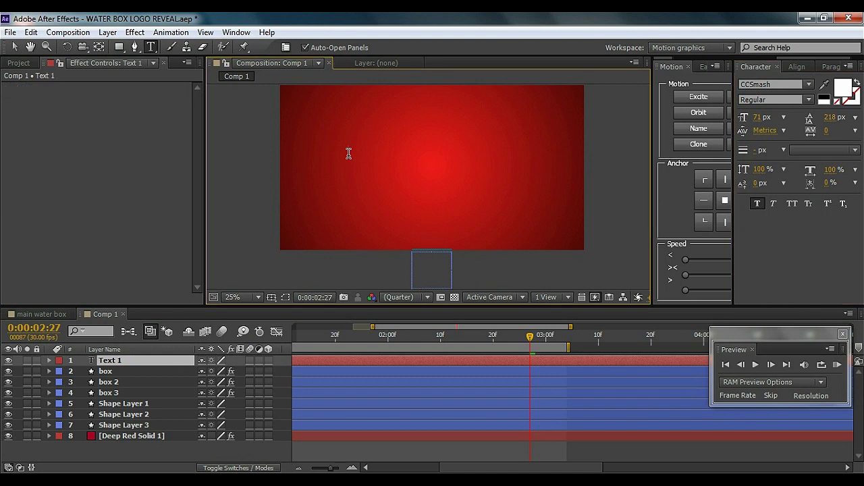
type("DOPE")
left_click(15, 47)
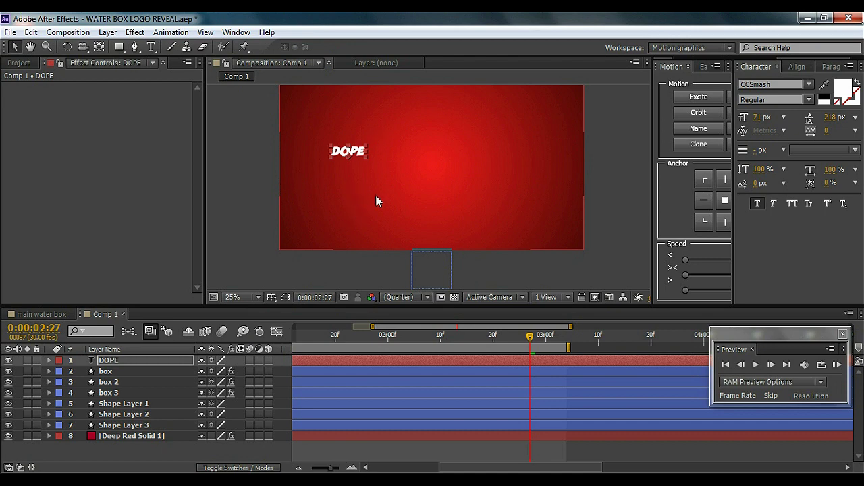
Move the DOPE text to the middle of the frame and center it horizontally in the composition.
left_click_drag(356, 154, 439, 172)
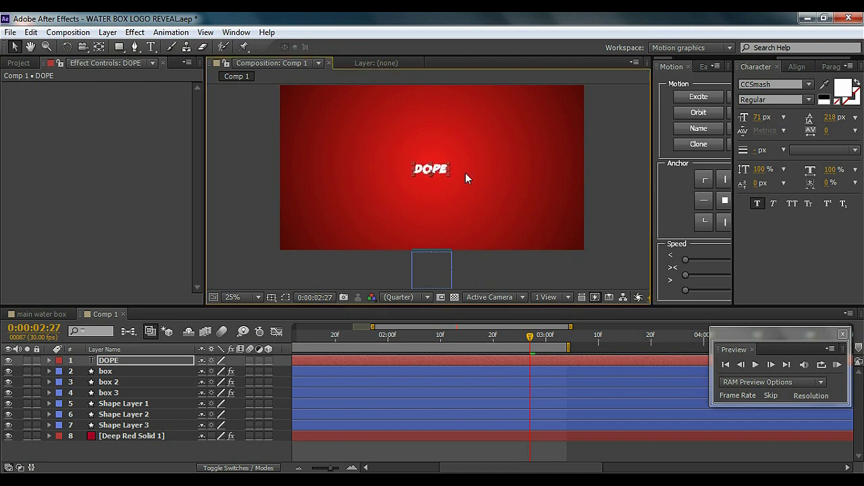
left_click(792, 67)
left_click(768, 96)
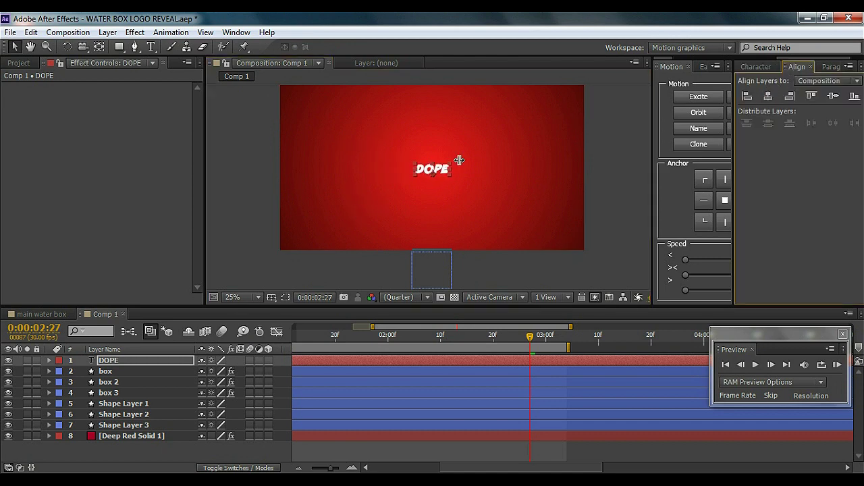
scroll(439, 202, "up", 1)
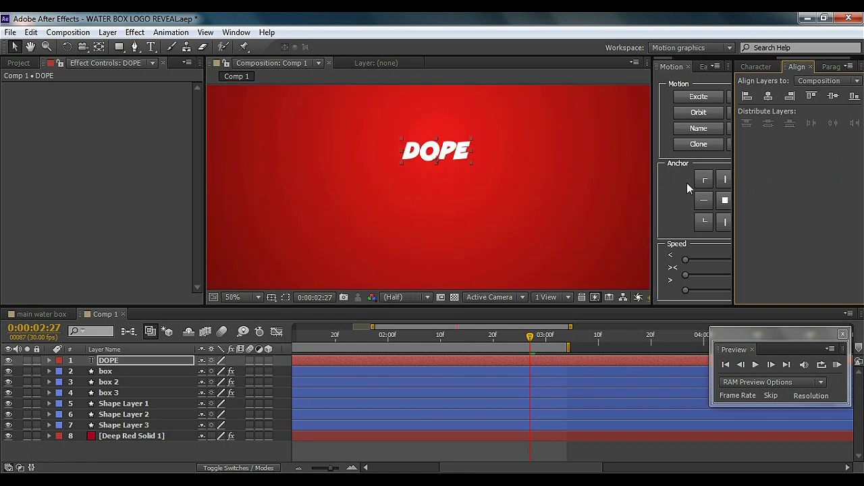
left_click(718, 202)
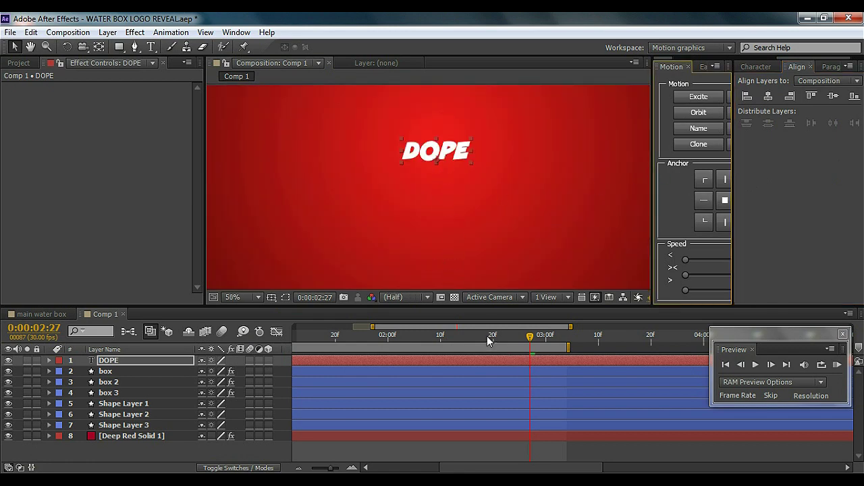
Place the DOPE layer directly beneath box 3 and trim its start to 0:00:02:11.
left_click_drag(489, 341, 452, 345)
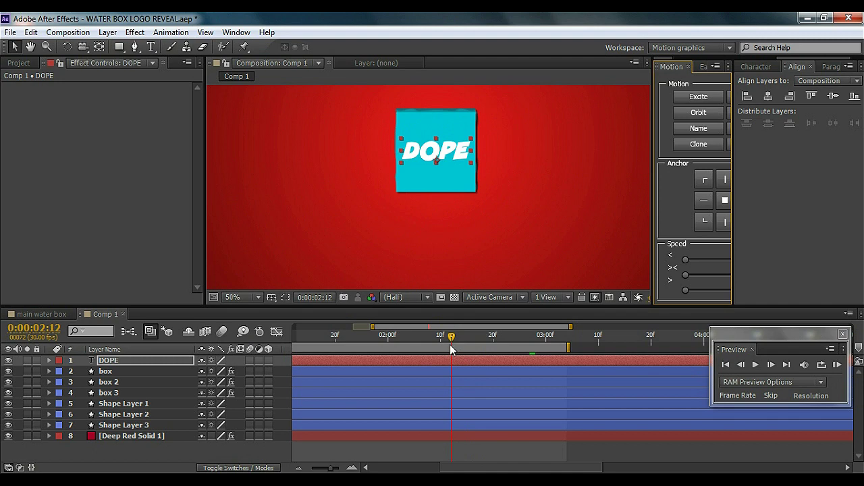
left_click_drag(112, 364, 117, 398)
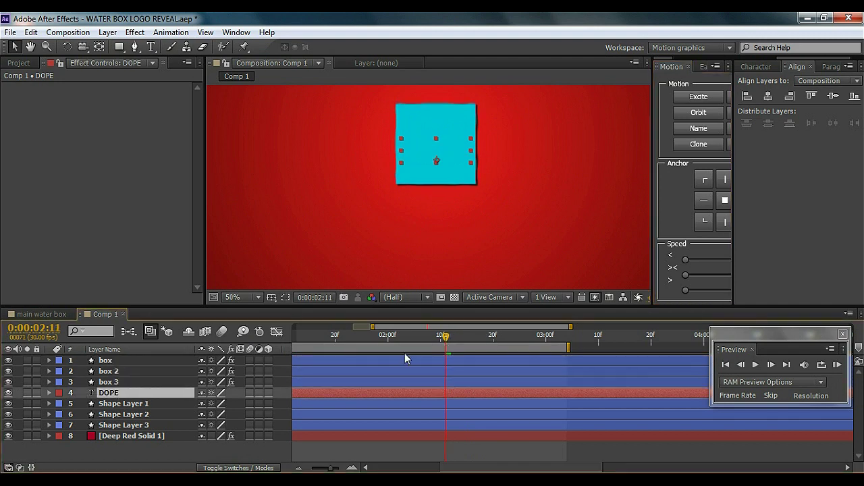
key("alt+bracketleft")
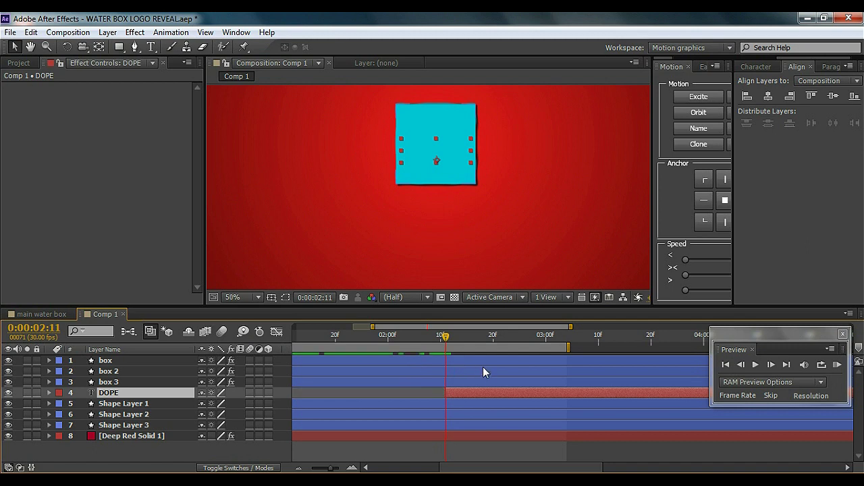
Set the DOPE layer's Scale to 0% and add a Scale keyframe at 0:00:02:11.
key("s")
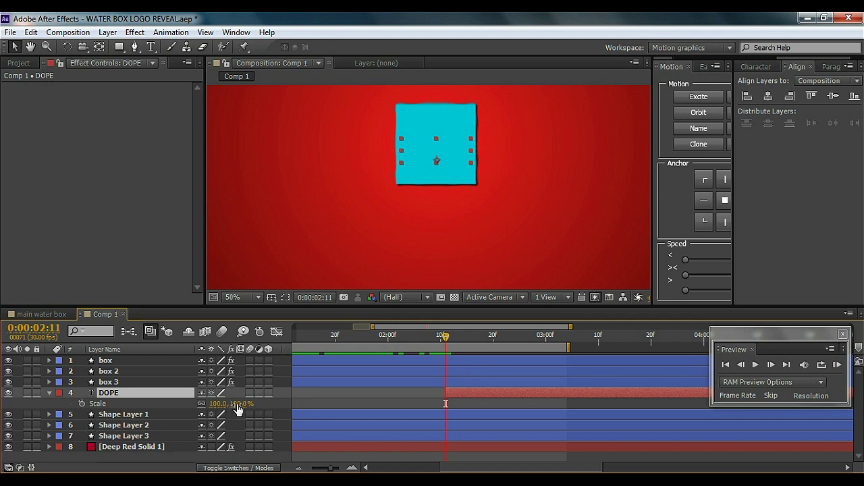
mouse_move(229, 403)
left_mouse_down()
mouse_move(215, 404)
mouse_move(229, 404)
left_mouse_up()
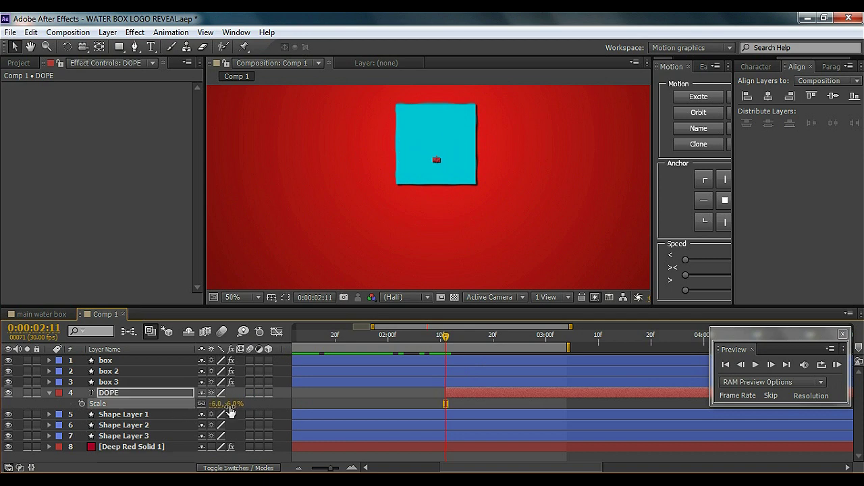
left_click(230, 403)
type("0")
left_click(81, 403)
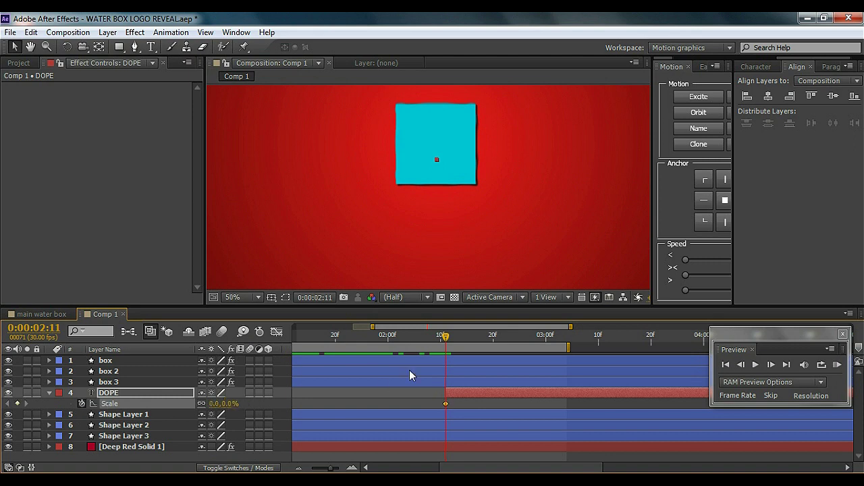
At 0:00:02:26, set the DOPE layer's Scale to 100% and scrub through the text reveal.
left_click_drag(447, 339, 526, 342)
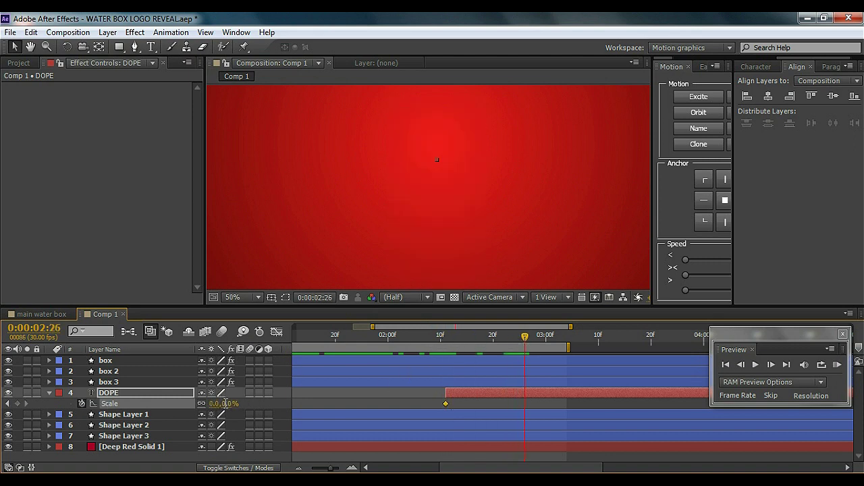
left_click(230, 403)
type("100")
key("Return")
left_click(446, 335)
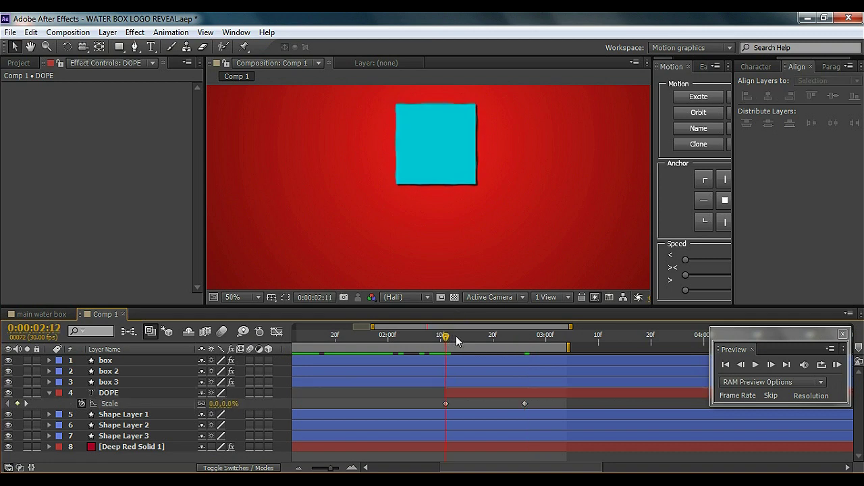
left_click_drag(456, 341, 509, 341)
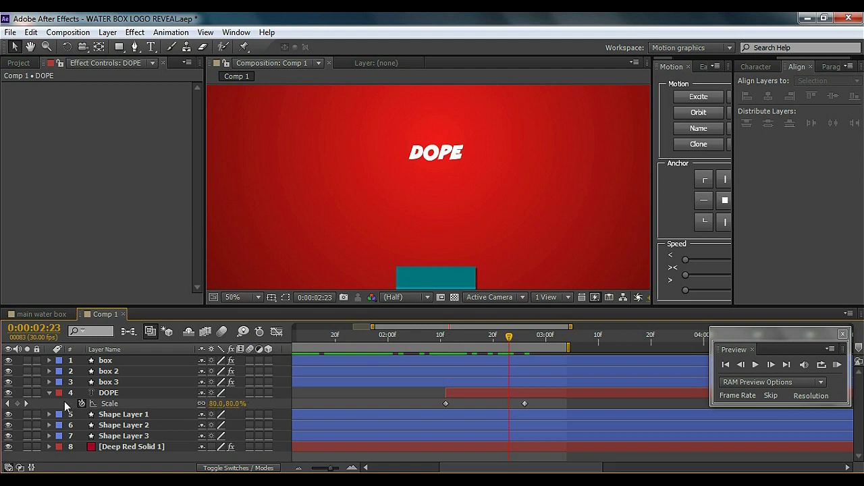
Enable motion blur for the box, DOPE and shape layers and for the whole composition.
left_click(48, 394)
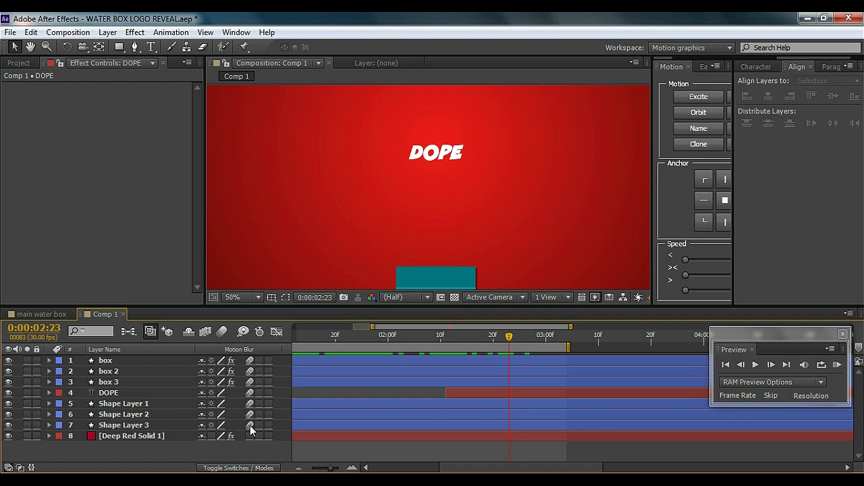
left_click(221, 332)
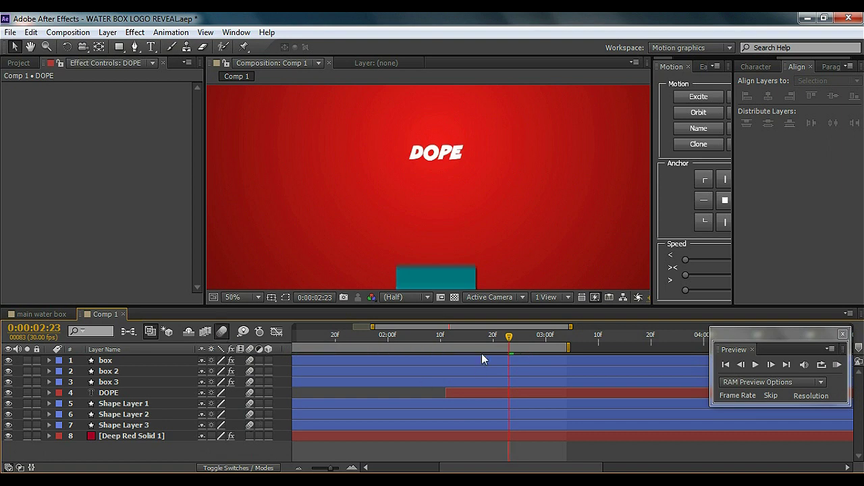
left_click_drag(509, 342, 549, 344)
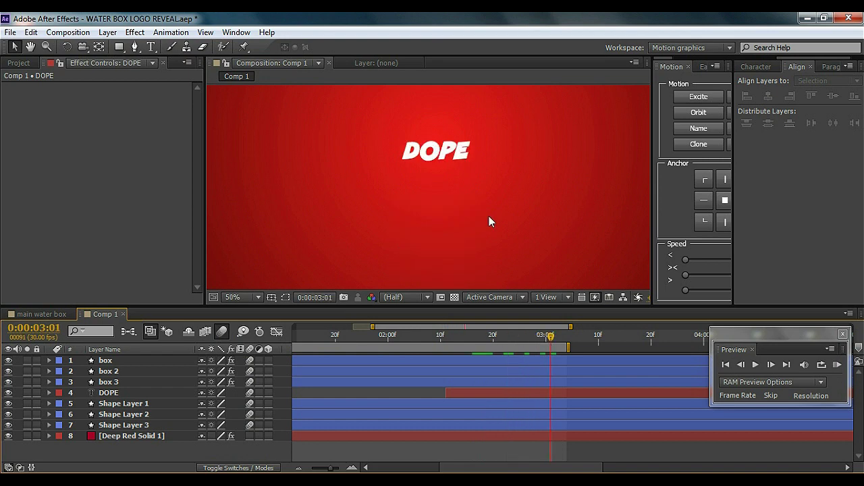
scroll(490, 217, "down", 2)
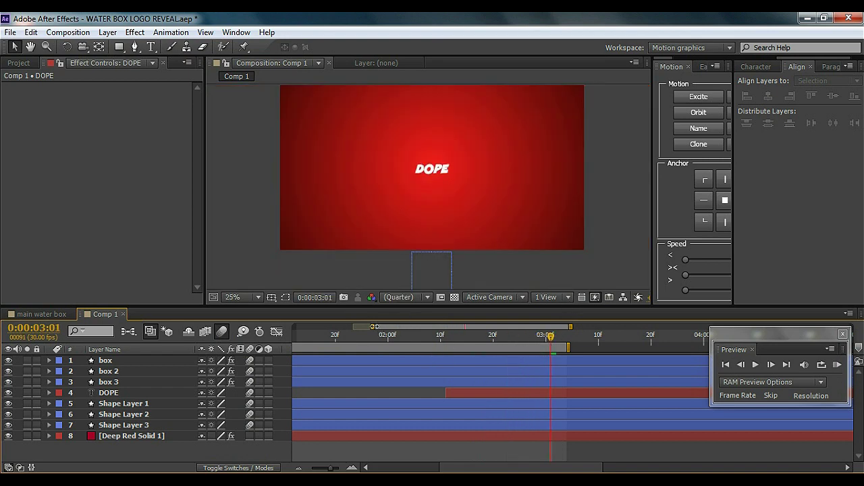
Set the work area to run from 0:00:00:00 to about 0:00:03:10 and scrub through the whole animation.
left_click_drag(373, 326, 295, 326)
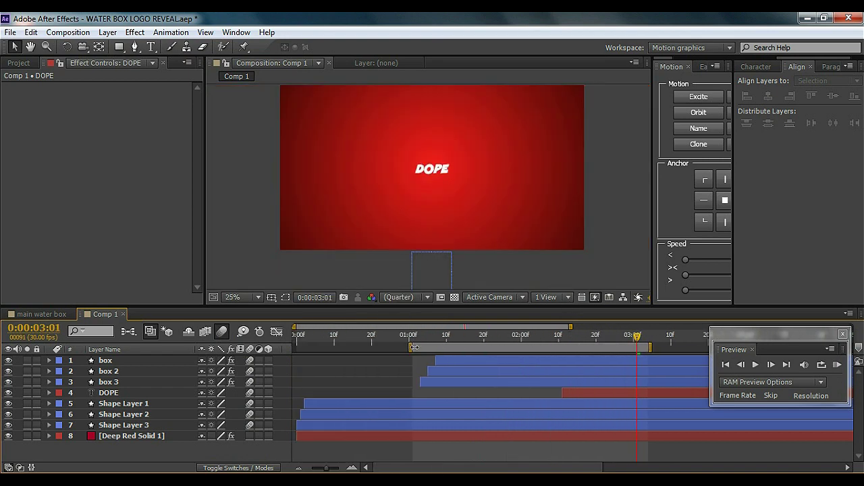
left_click_drag(414, 347, 297, 347)
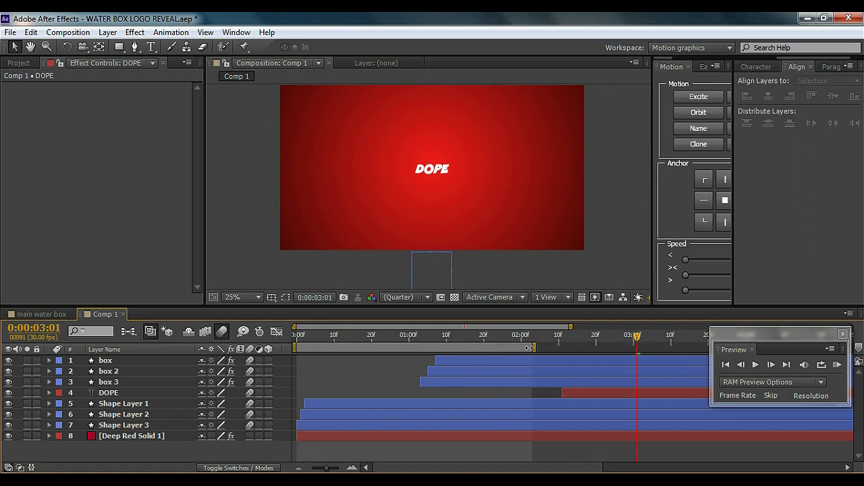
left_click_drag(534, 347, 673, 347)
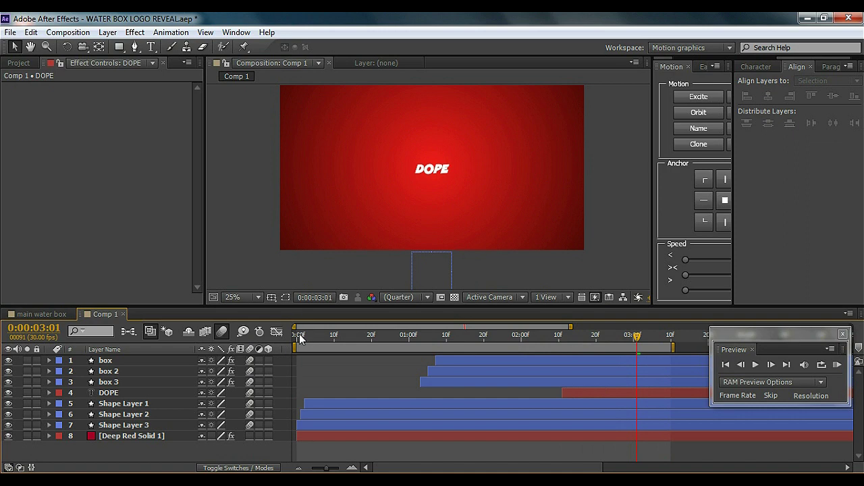
mouse_move(299, 334)
left_mouse_down()
mouse_move(365, 345)
mouse_move(497, 345)
mouse_move(641, 365)
left_mouse_up()
left_click(593, 266)
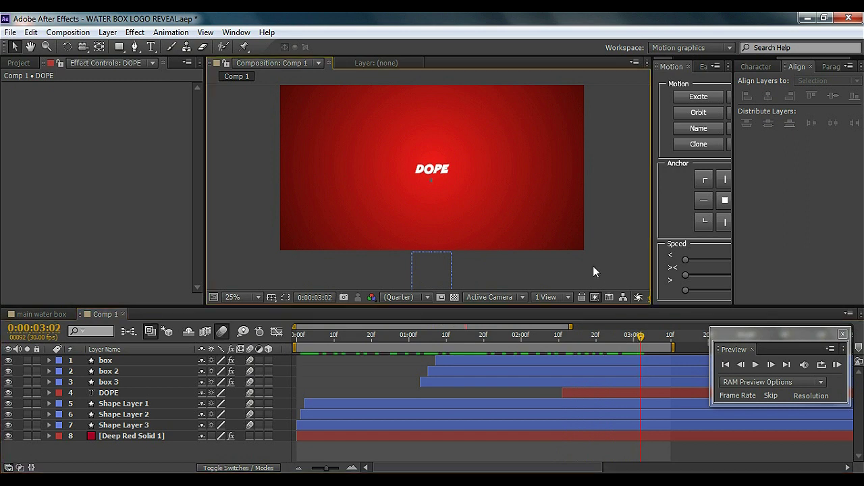
scroll(427, 167, "up", 2)
left_click_drag(591, 344, 614, 355)
scroll(434, 224, "down", 2)
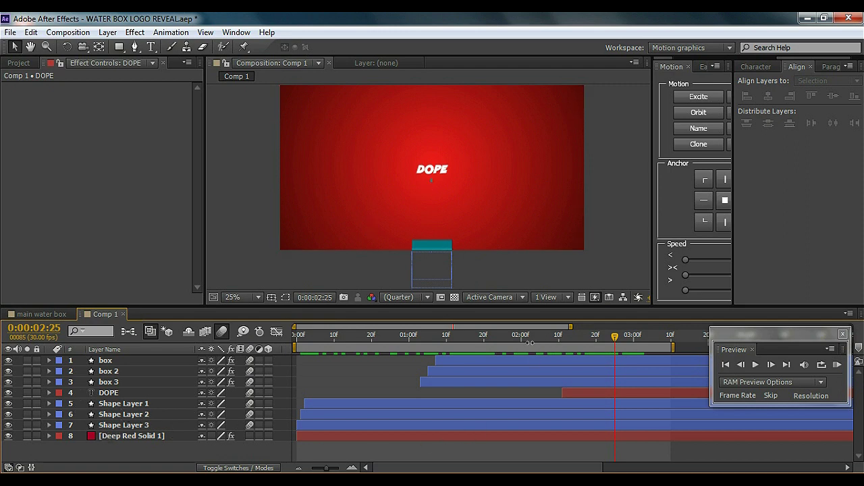
Trim the ends of Shape Layers 1, 2 and 3 to 0:00:01:19 and scrub through the result.
left_click_drag(530, 344, 480, 343)
left_click(468, 402)
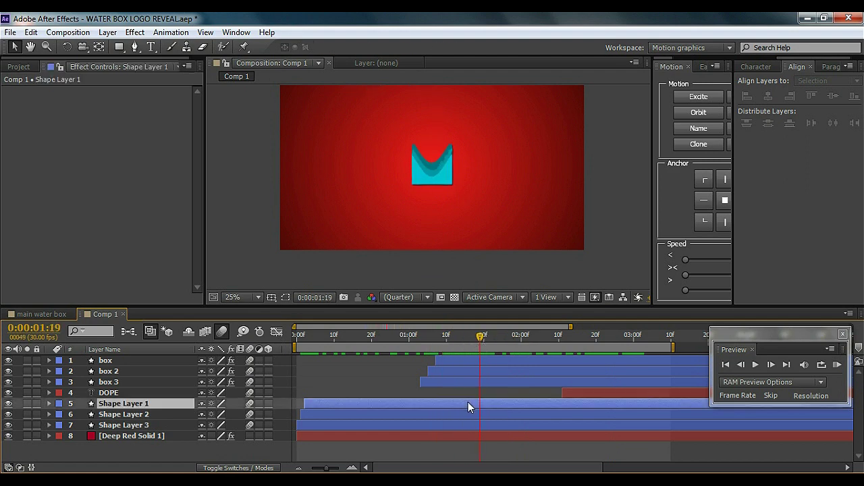
left_click(465, 421, "shift")
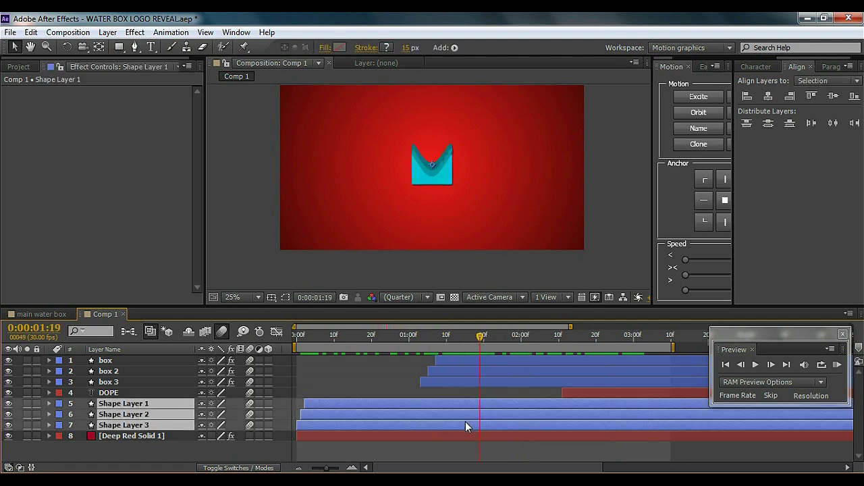
key("alt+bracketright")
left_click(509, 443)
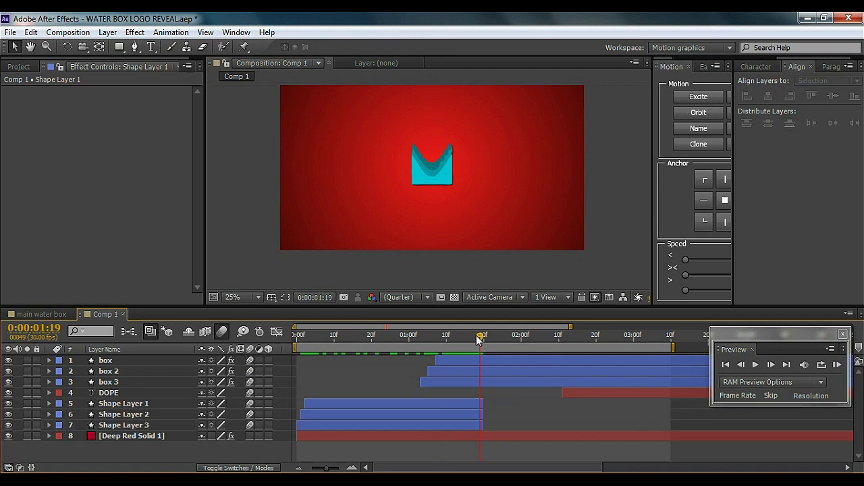
left_click_drag(480, 338, 642, 337)
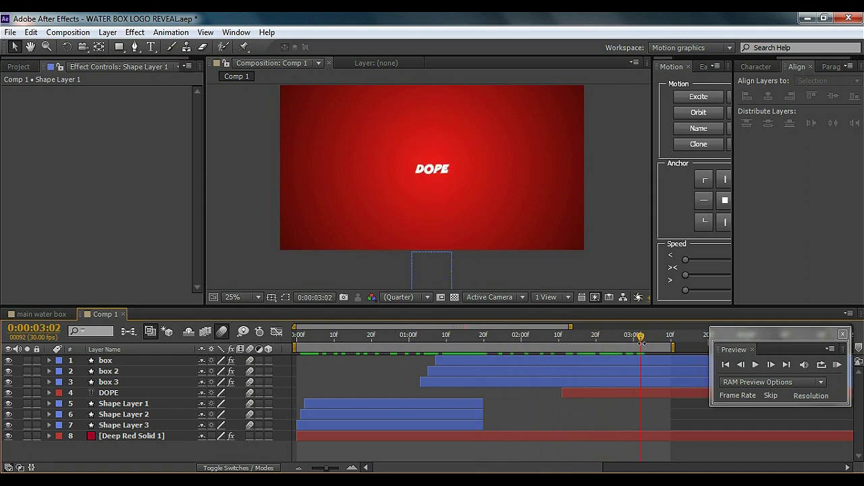
left_click_drag(397, 335, 570, 345)
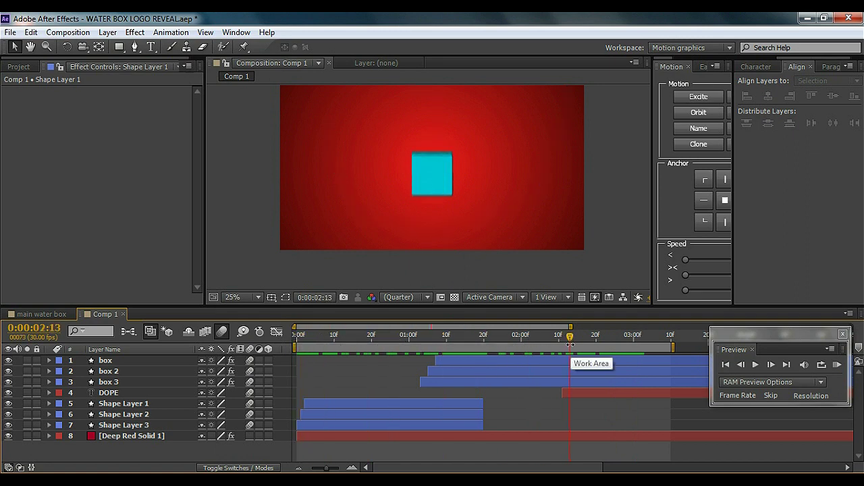